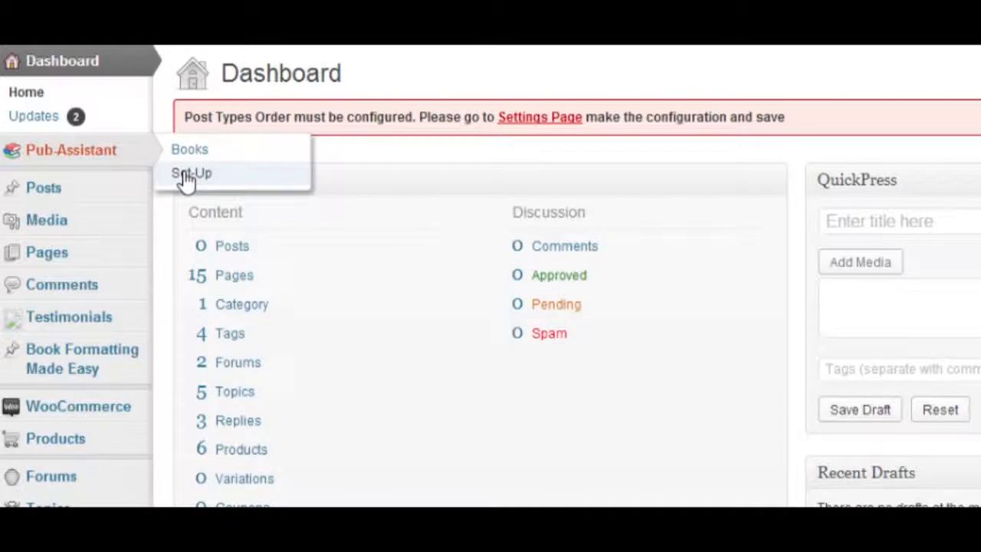
- Open the Pub-Assistant translation language settings and choose German as the language to add
left_click(186, 174)
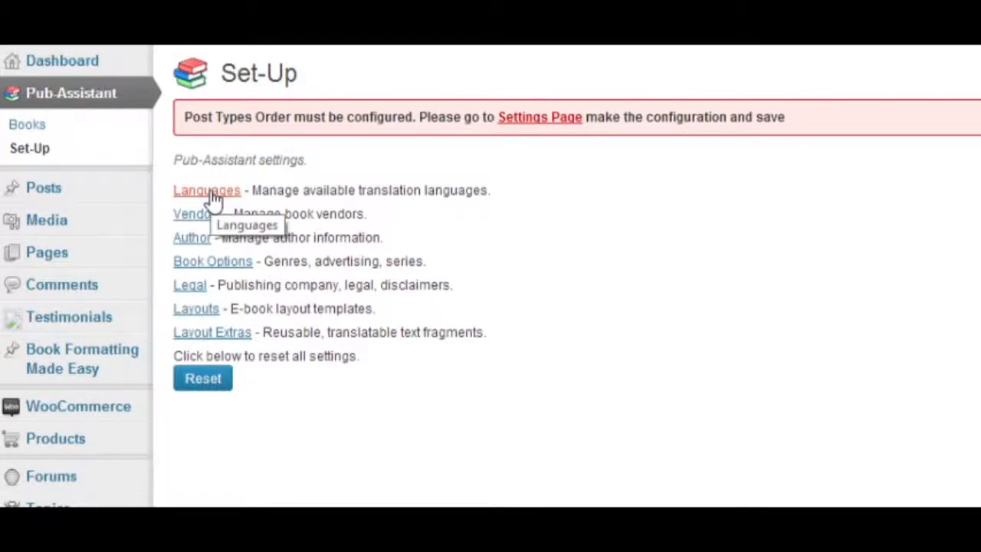
left_click(214, 193)
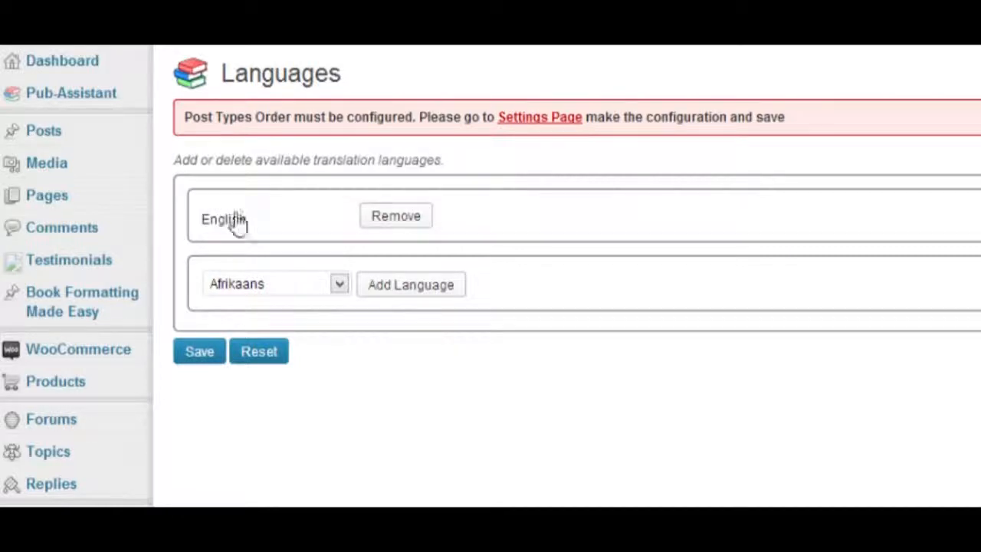
left_click(339, 283)
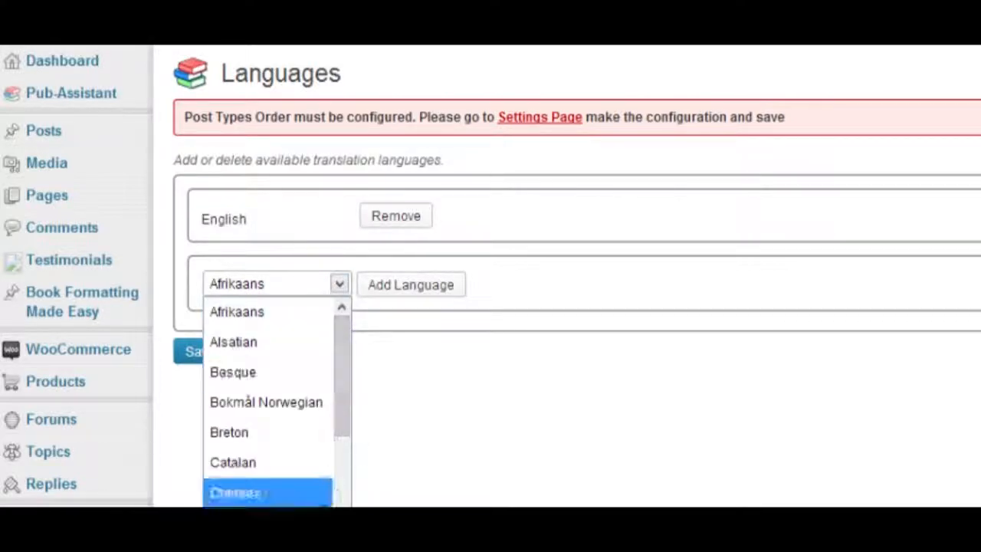
left_click_drag(343, 414, 341, 473)
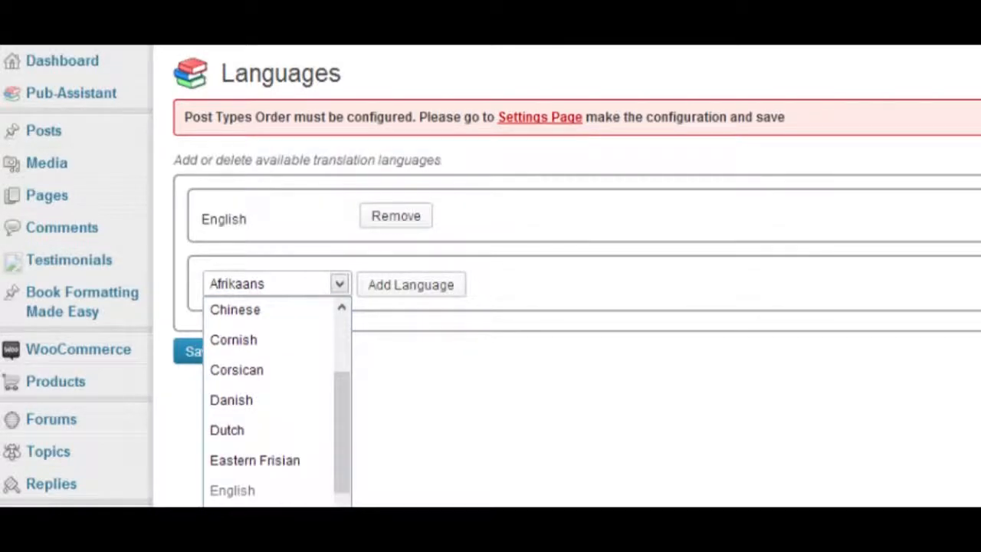
left_click(245, 540)
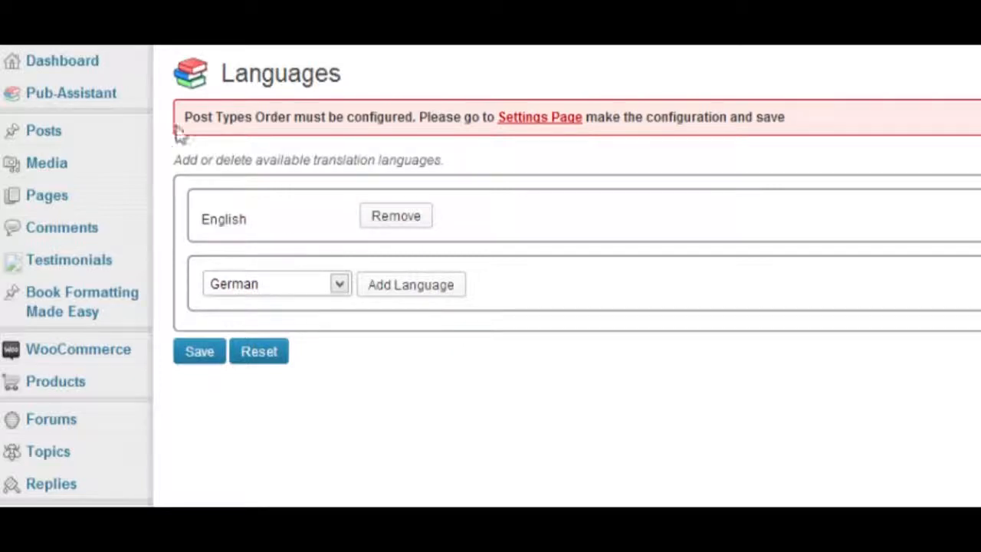
- Open the Pub-Assistant vendor settings and save Amazon as the first vendor
mouse_move(114, 98)
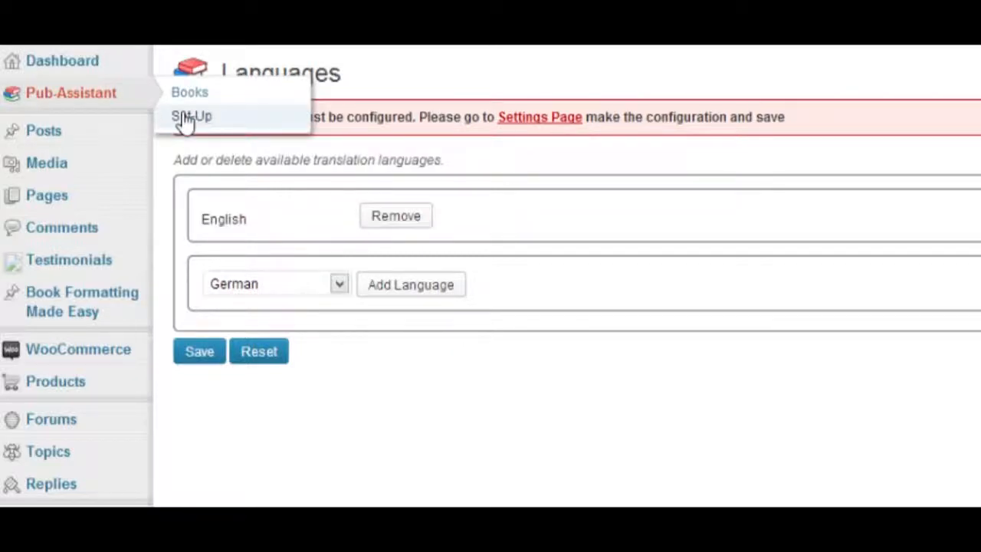
left_click(184, 115)
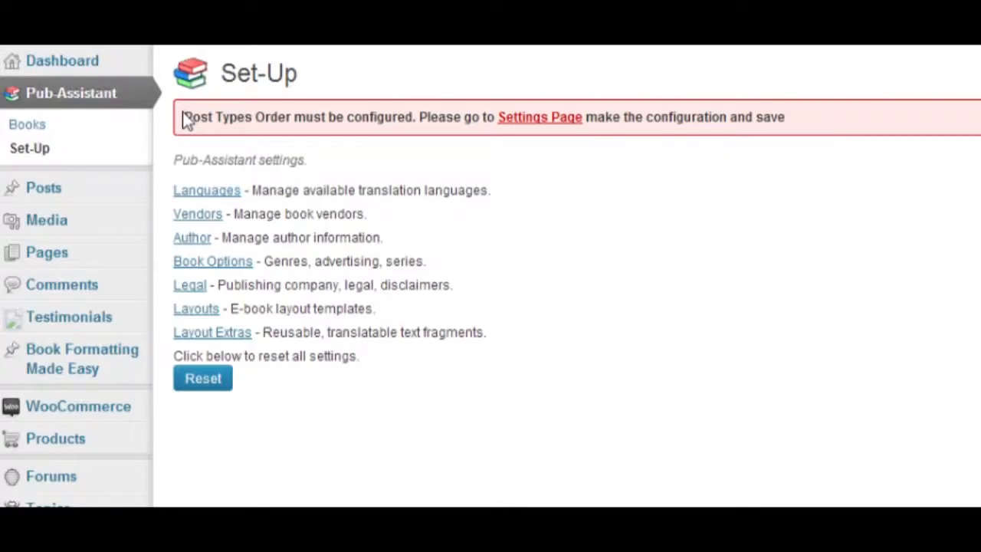
left_click(201, 223)
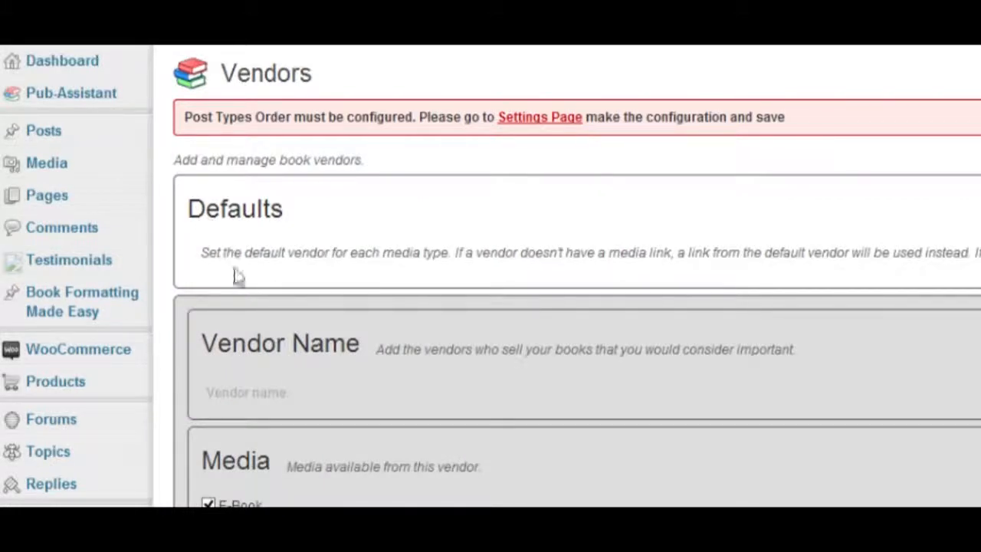
left_click(263, 392)
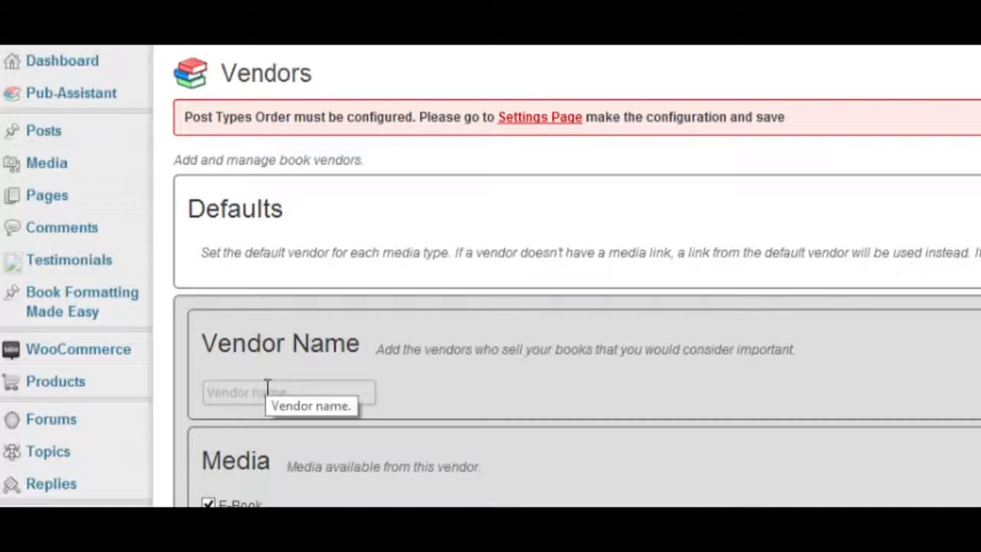
type("Amazon")
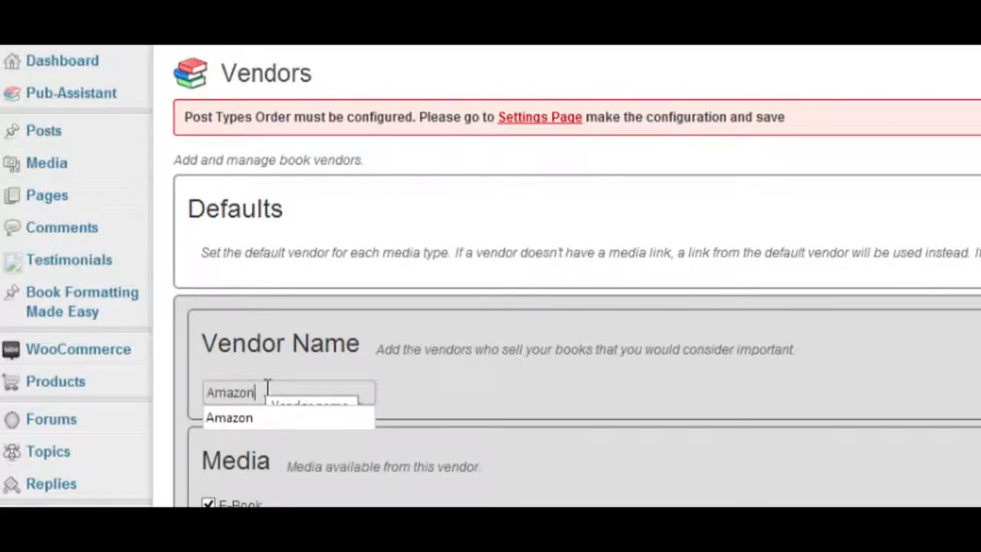
key("Return")
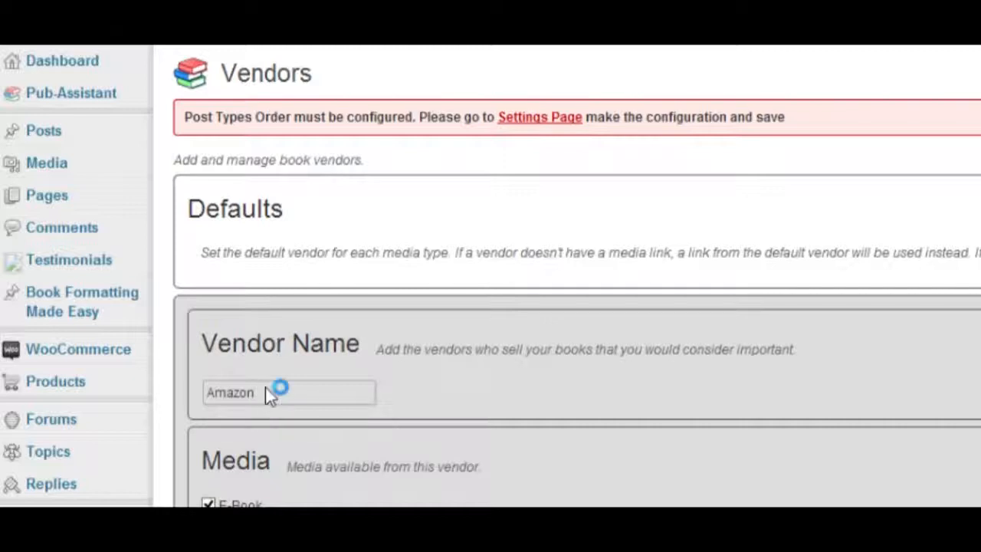
- Exclude Paperback and Hardcover from the media available from Amazon
scroll(529, 468, "down", 1)
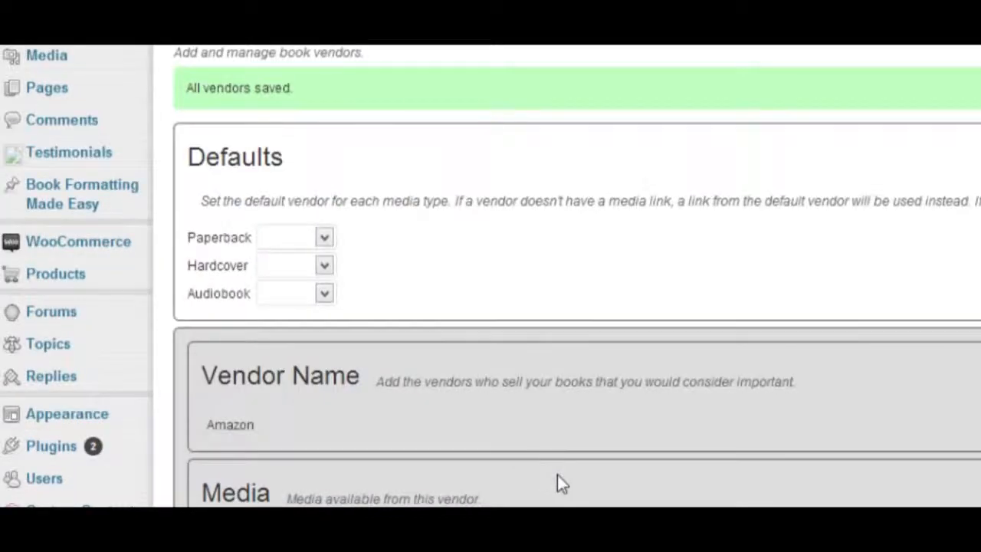
scroll(558, 474, "down", 1)
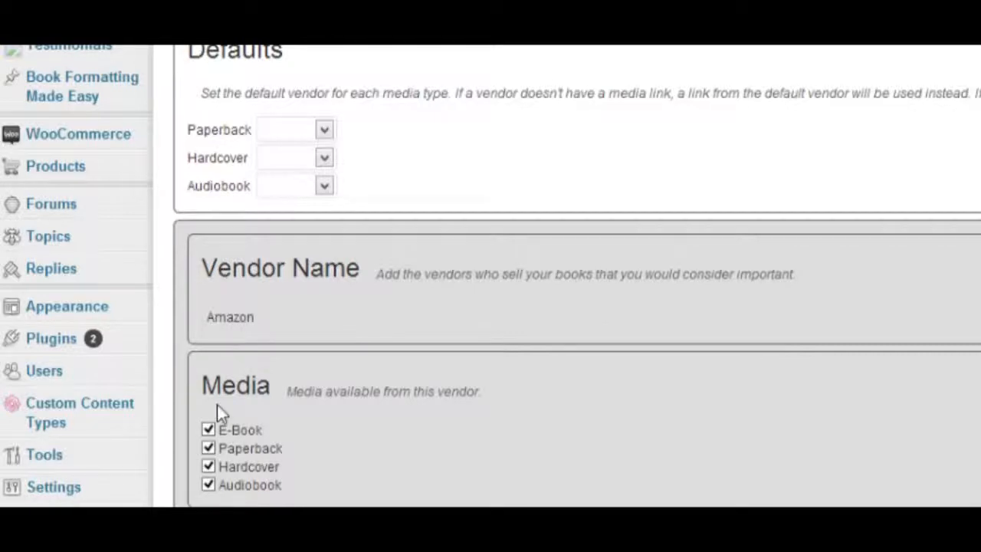
left_click(210, 449)
left_click(210, 466)
- Name the second vendor Google Books in the blank vendor entry below Amazon
scroll(440, 487, "down", 2)
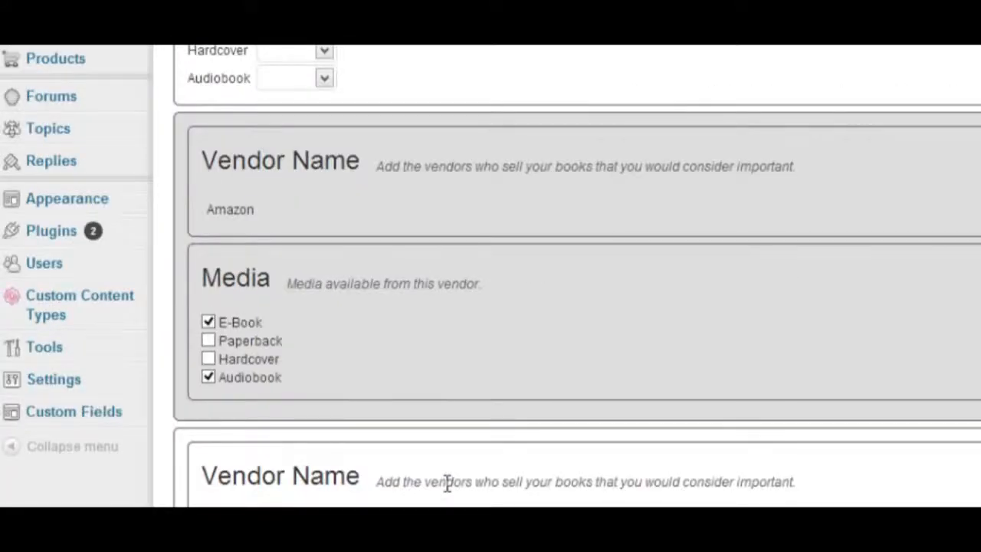
scroll(449, 483, "down", 2)
left_click(340, 418)
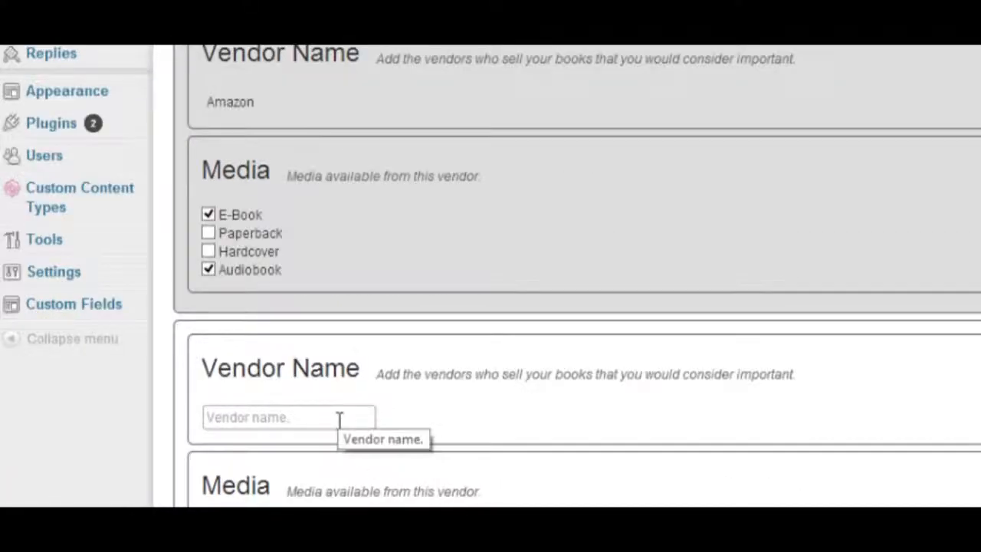
type("Go")
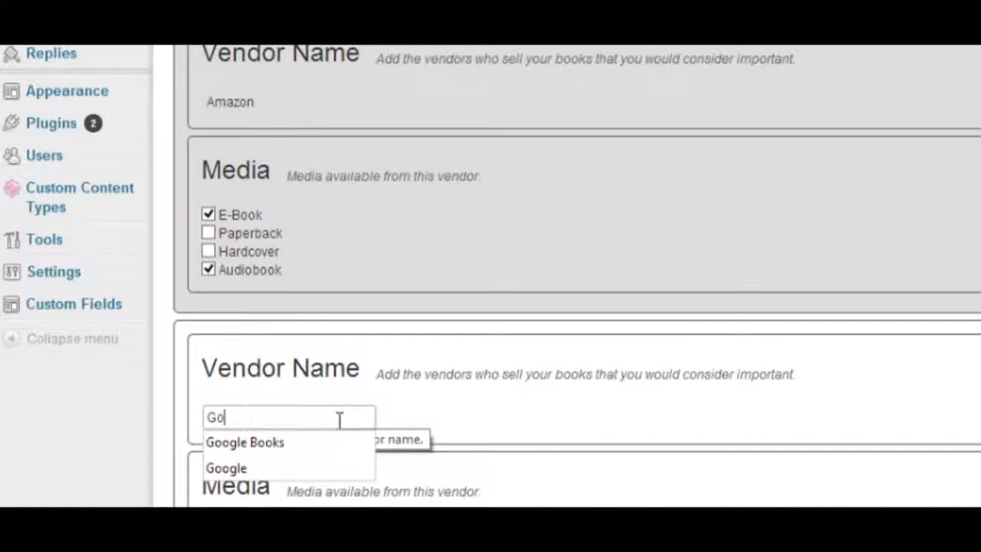
type("ogle Books")
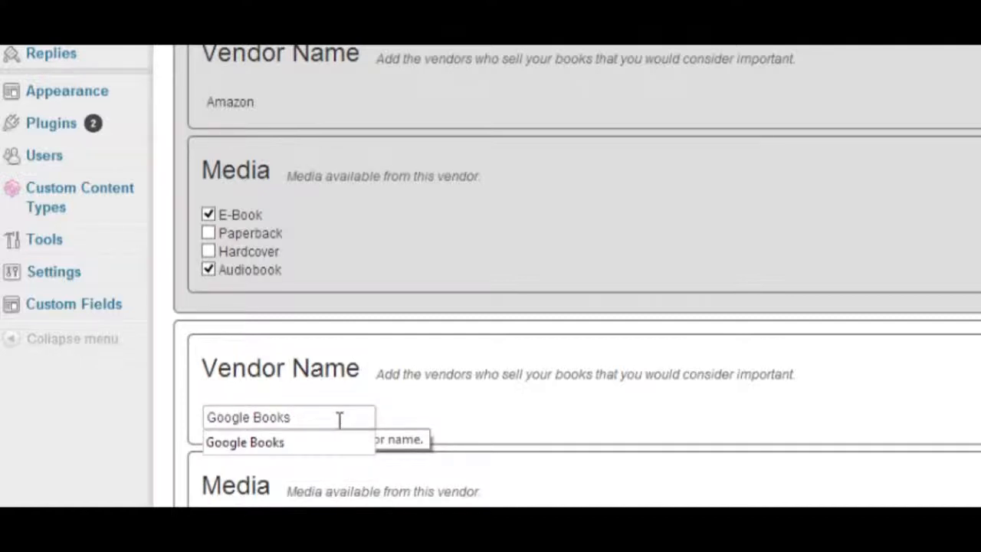
left_click(441, 424)
- Limit the media available from Google Books to E-Book by excluding Paperback, Hardcover and Audiobook
scroll(303, 470, "down", 2)
scroll(302, 471, "down", 5)
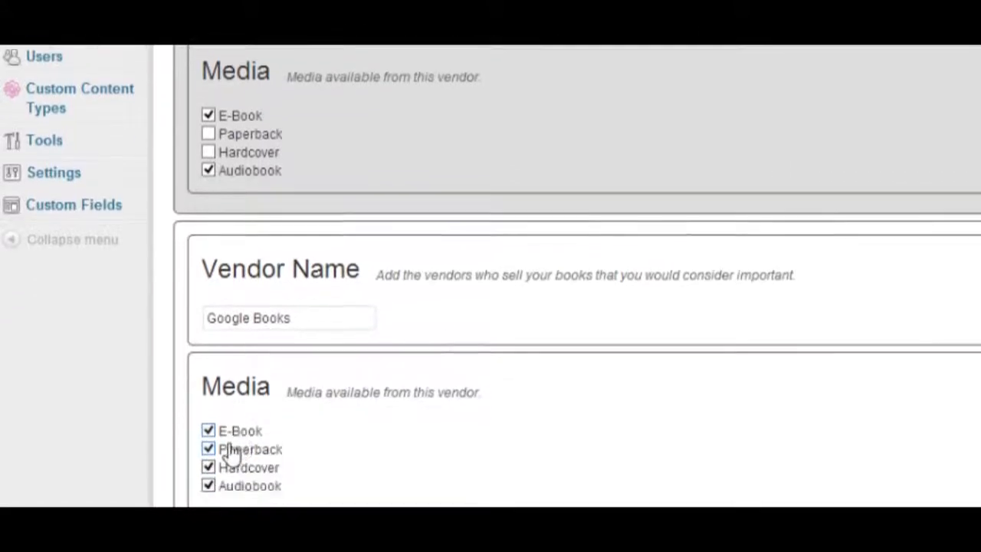
left_click(209, 351)
left_click(208, 370)
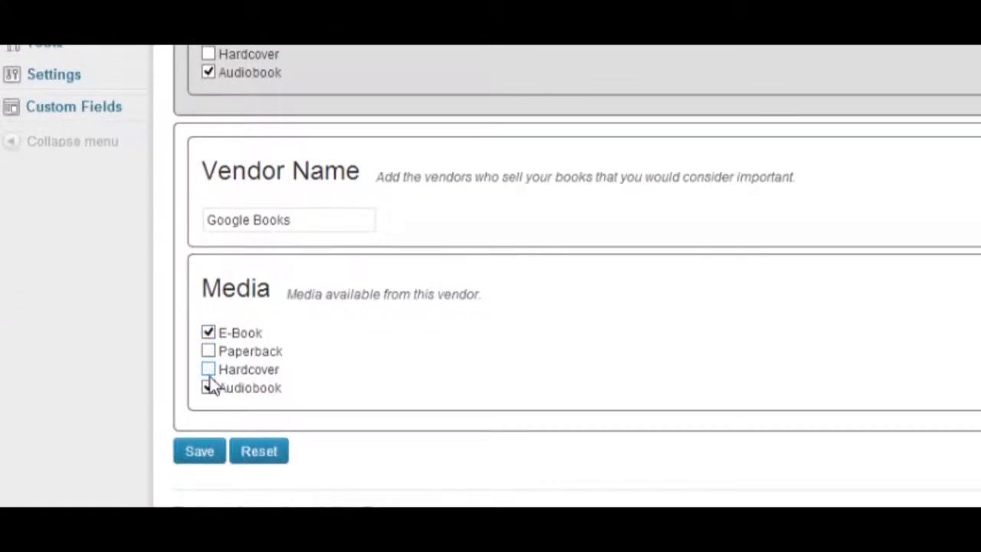
left_click(208, 388)
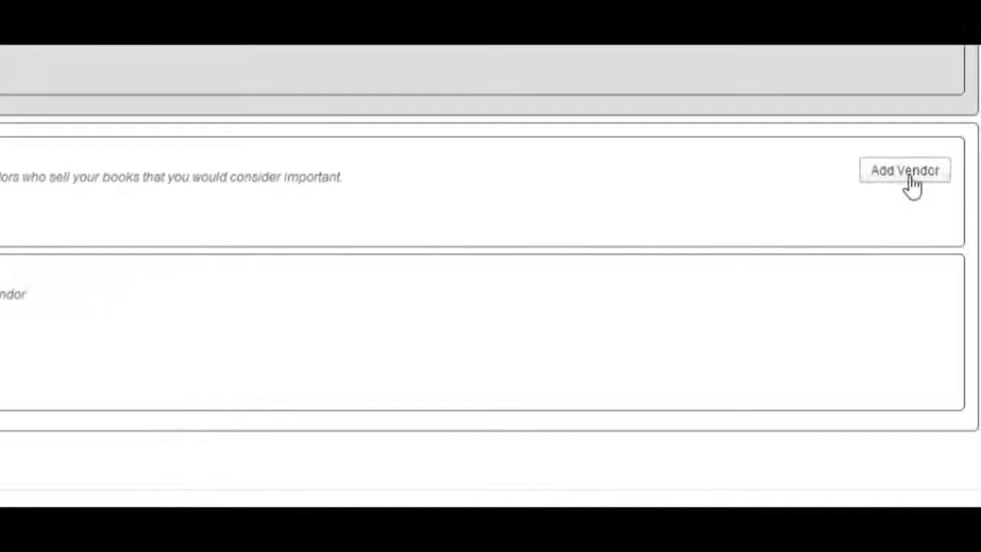
- Add another vendor entry below Google Books and name it Barnes & Noble
left_click(904, 177)
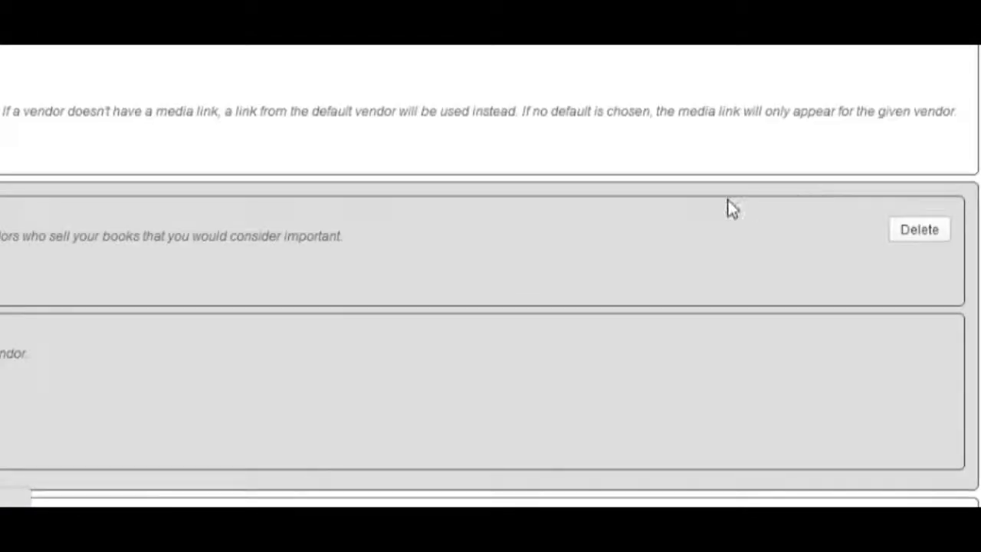
scroll(688, 199, "down", 8)
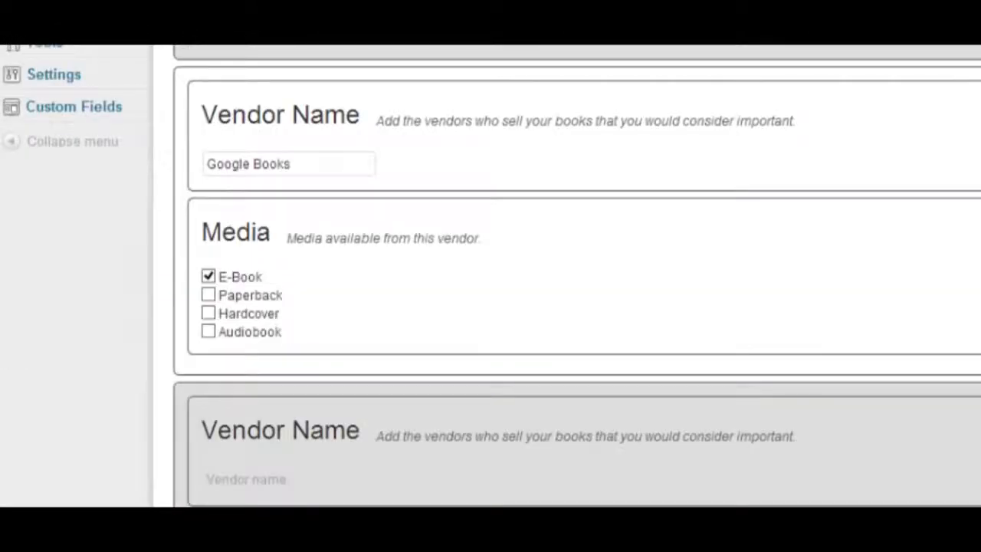
scroll(583, 360, "down", 2)
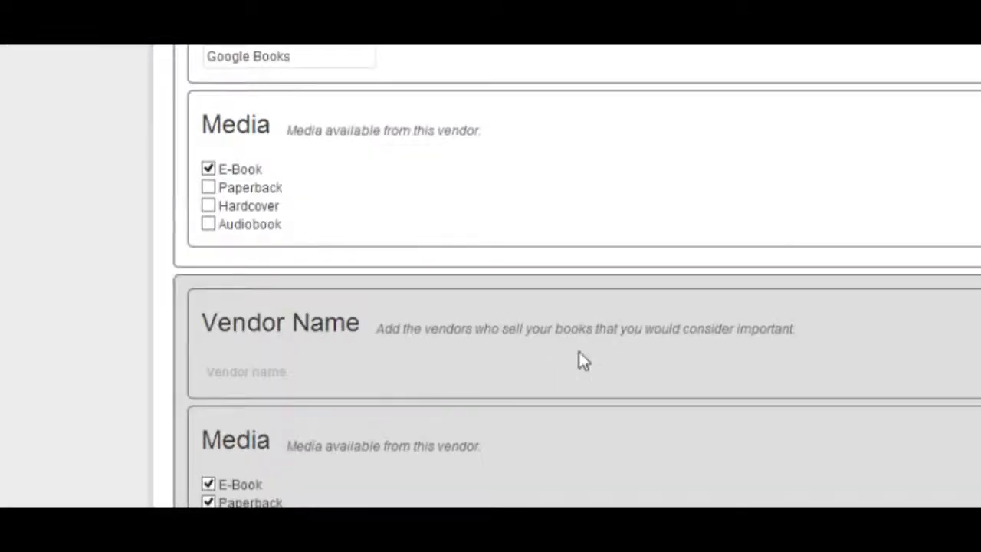
left_click(278, 376)
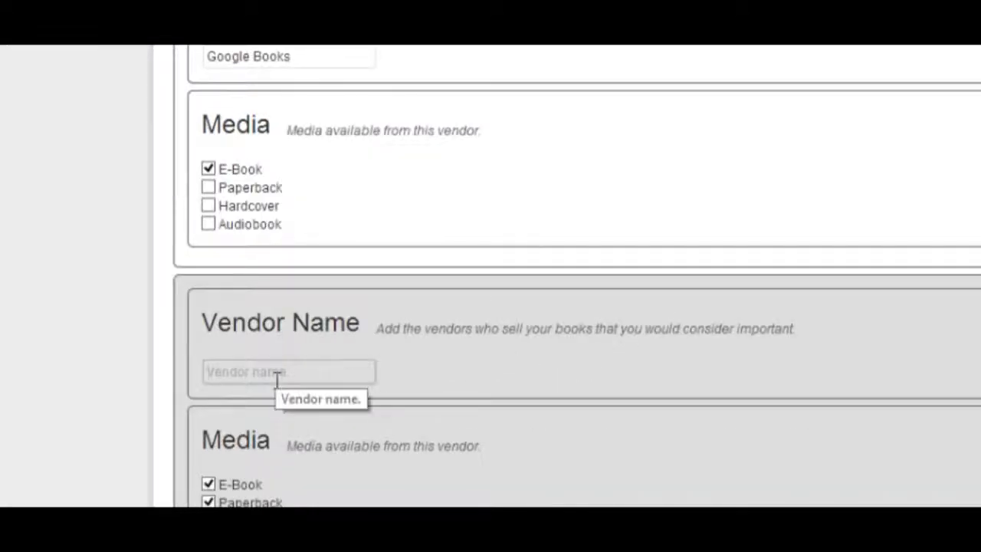
type("Barn")
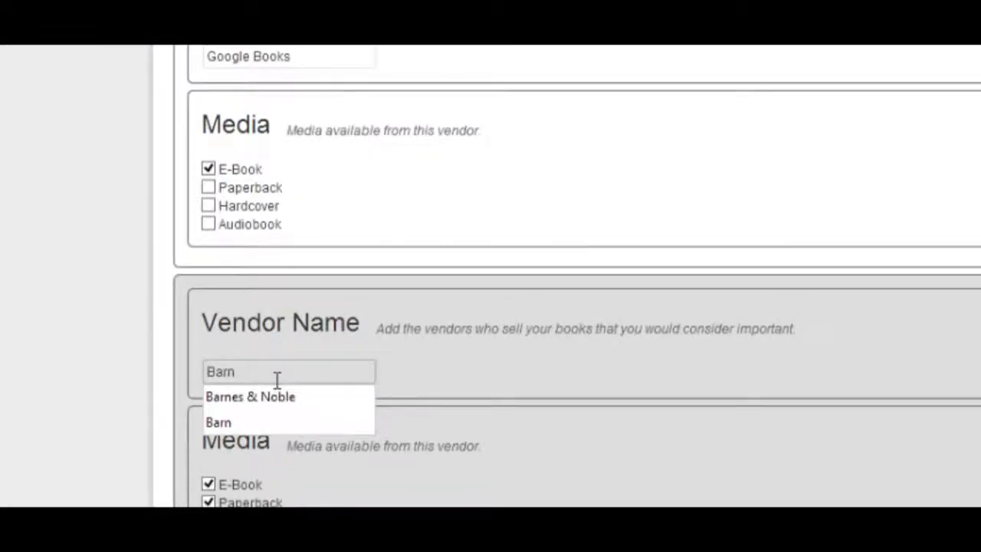
left_click(275, 396)
left_click(481, 349)
- Limit the media available from Barnes & Noble to E-Book and save all vendors
scroll(482, 345, "down", 2)
left_click(209, 396)
left_click(207, 414)
left_click(209, 431)
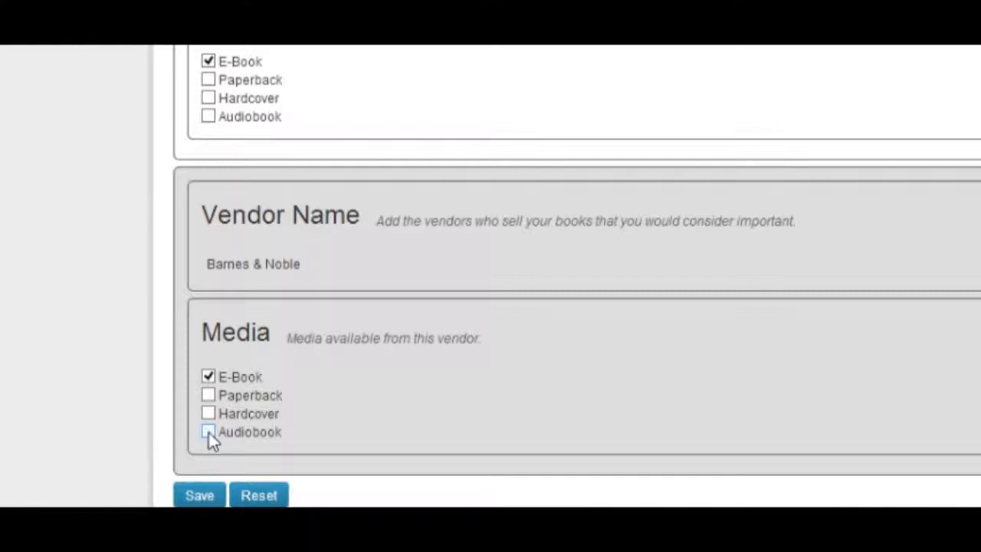
scroll(484, 403, "down", 2)
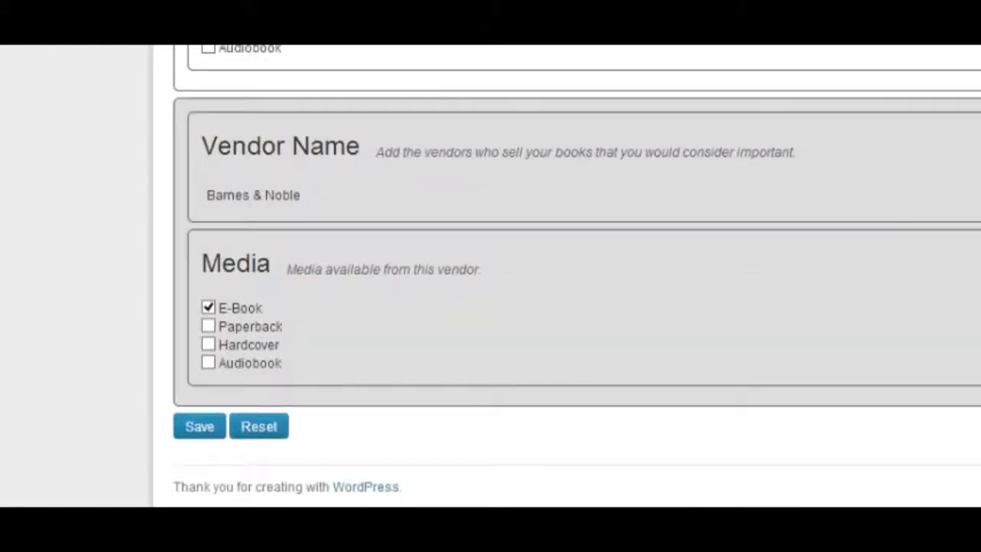
left_click(217, 434)
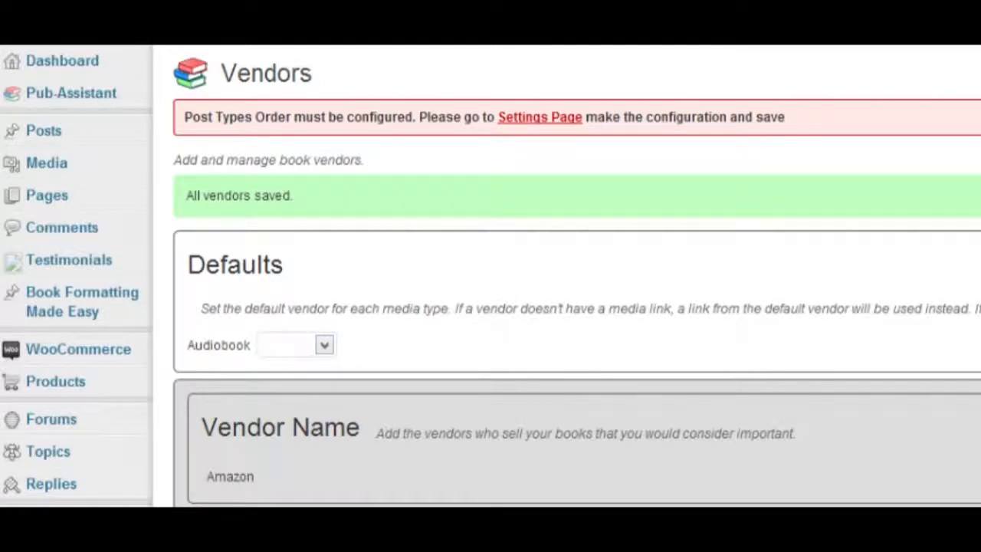
- Set Amazon as the default vendor for audiobooks and save the vendor settings
scroll(298, 491, "down", 3)
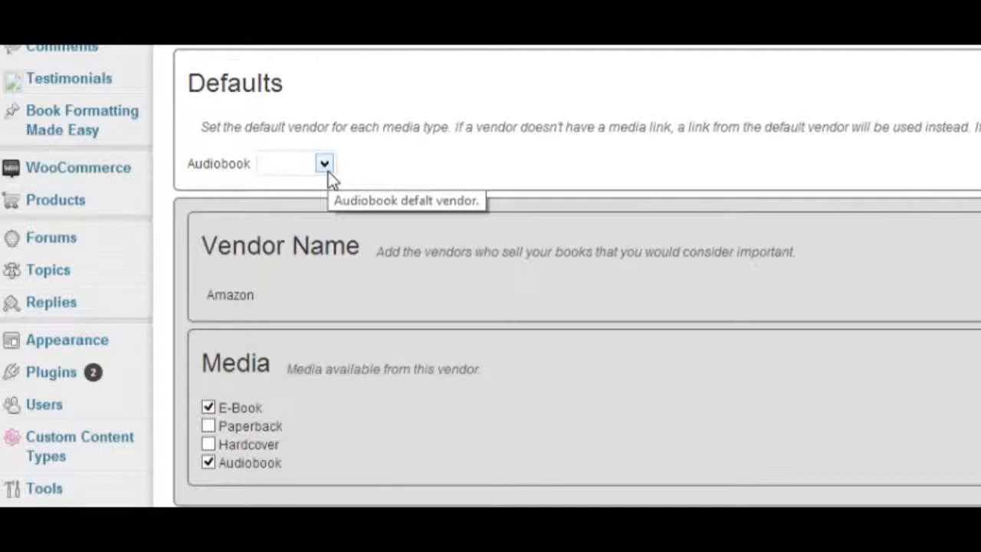
left_click(328, 171)
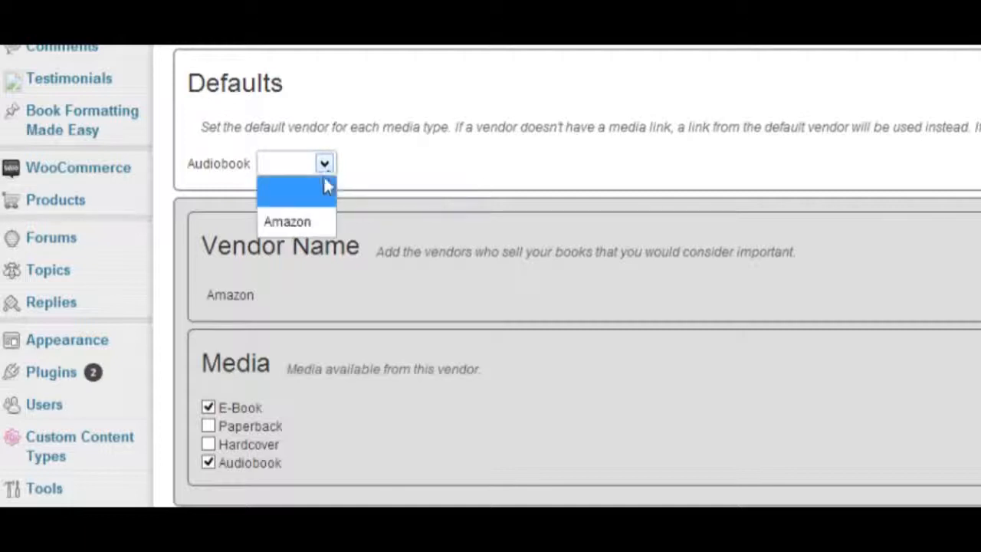
left_click(307, 222)
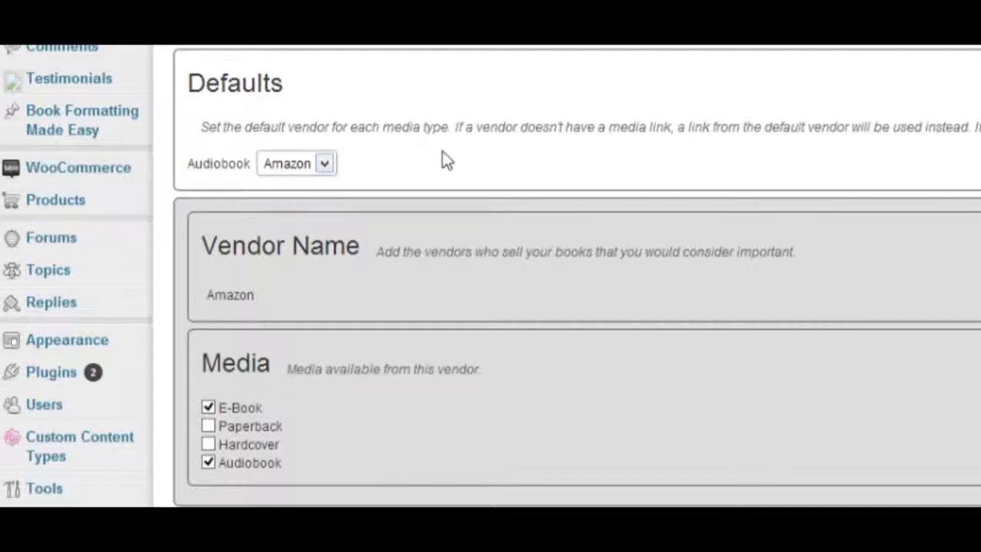
scroll(467, 153, "down", 10)
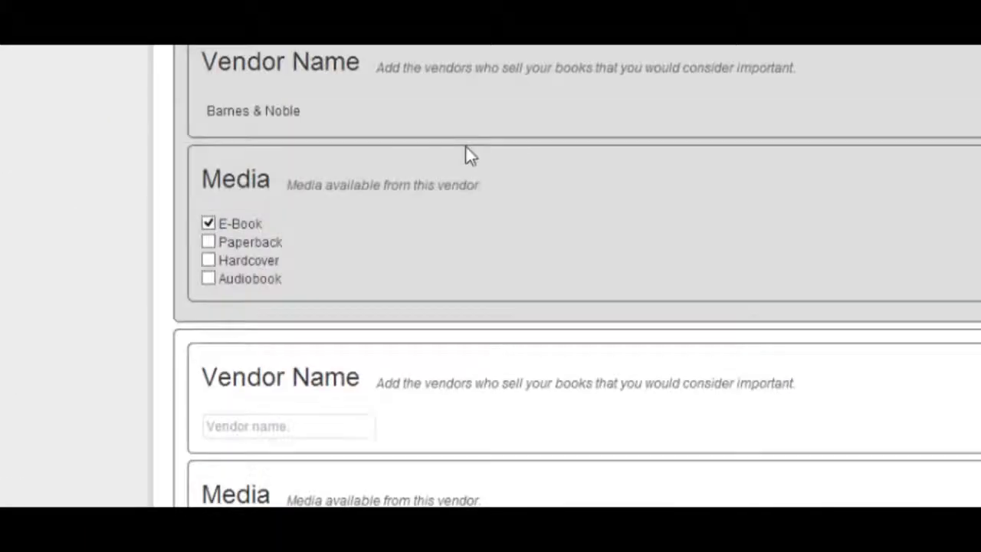
scroll(469, 154, "down", 3)
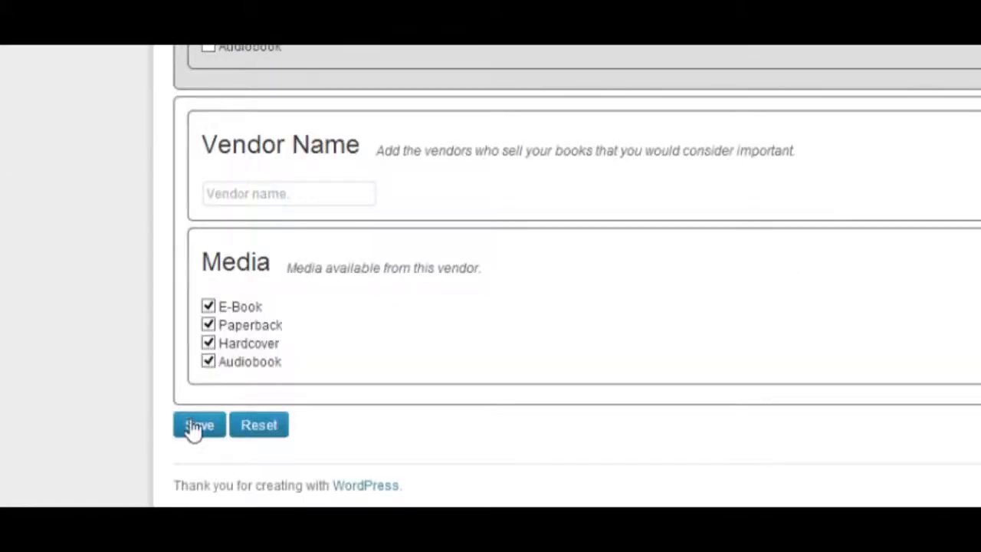
left_click(193, 433)
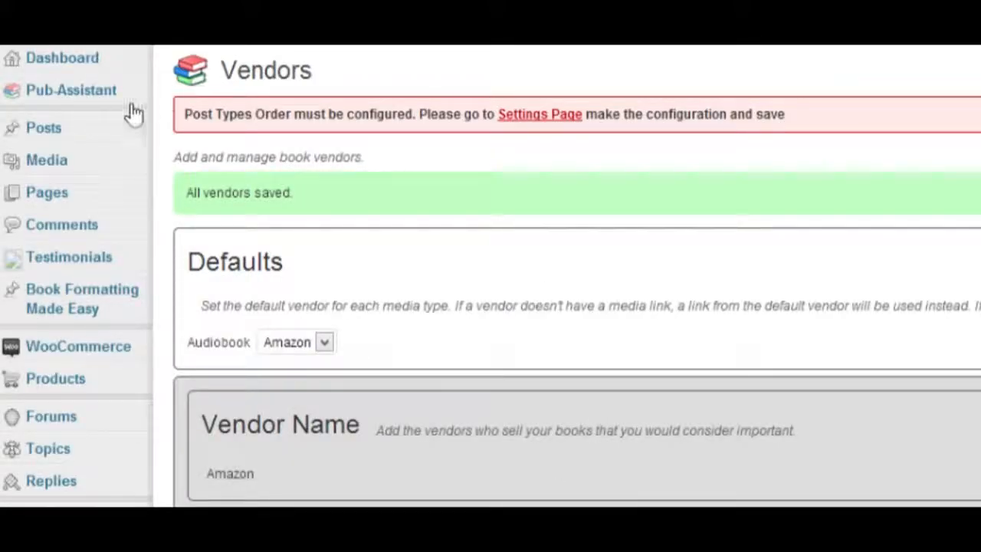
- Create a new author in the Pub-Assistant set-up's author information, enter the first and last name, and save
mouse_move(121, 102)
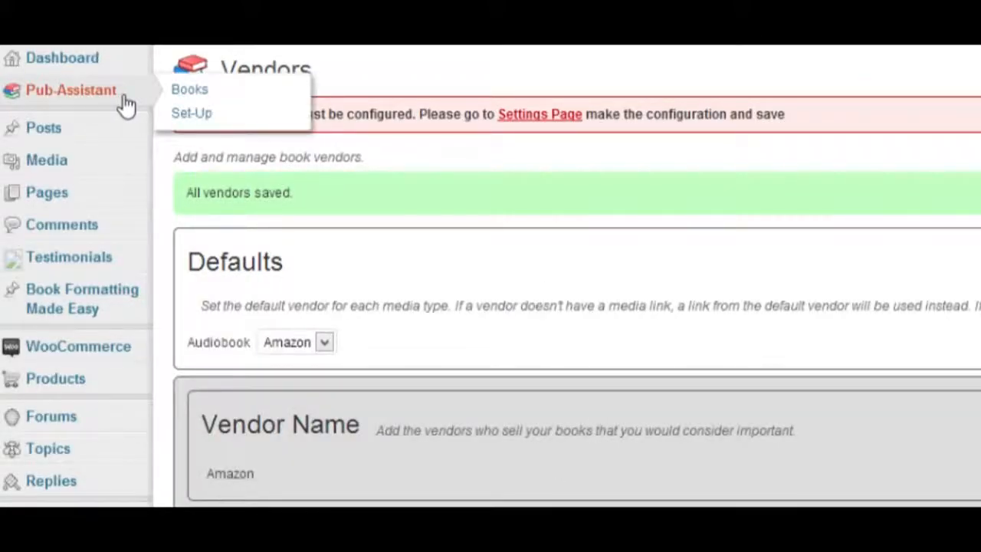
left_click(207, 121)
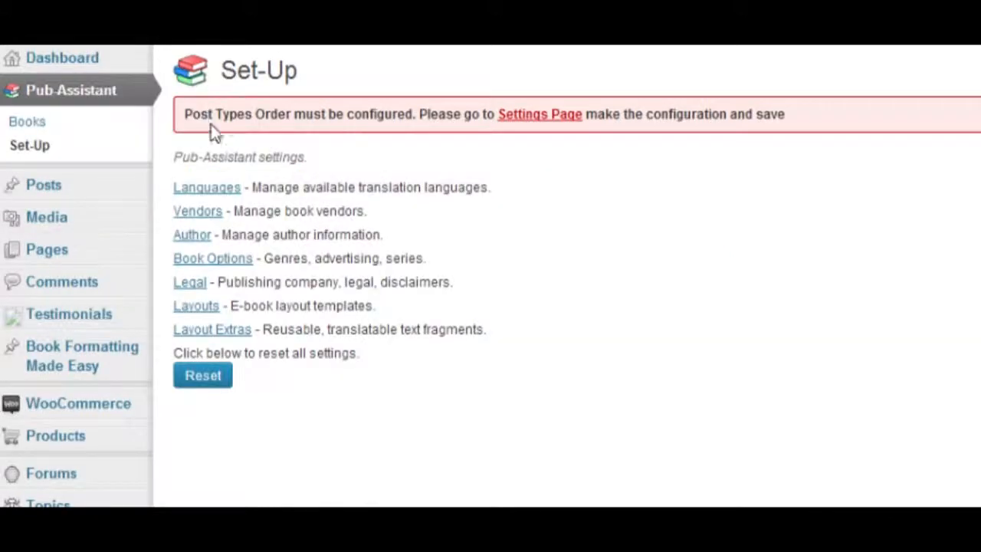
left_click(193, 240)
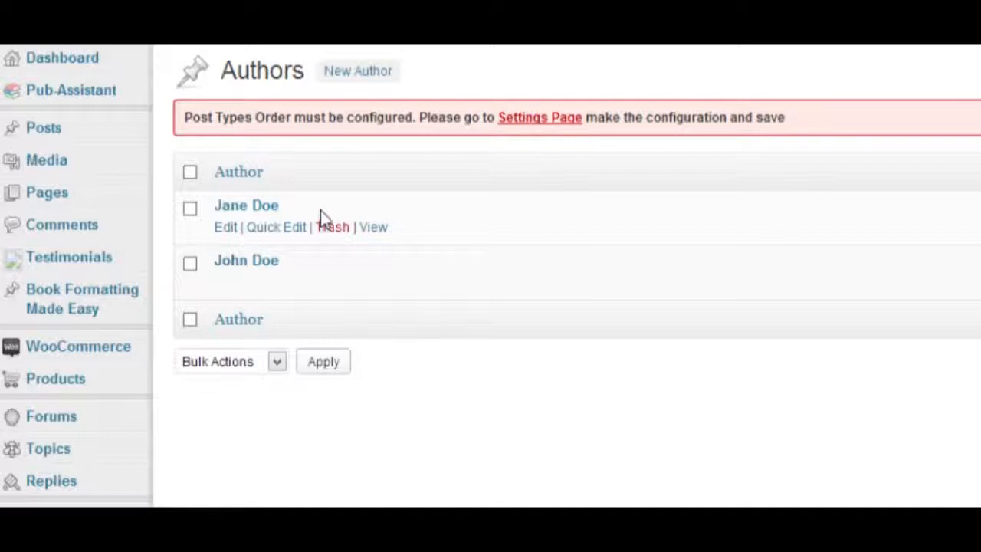
left_click(357, 71)
left_click(476, 204)
type("Greg")
key("Tab")
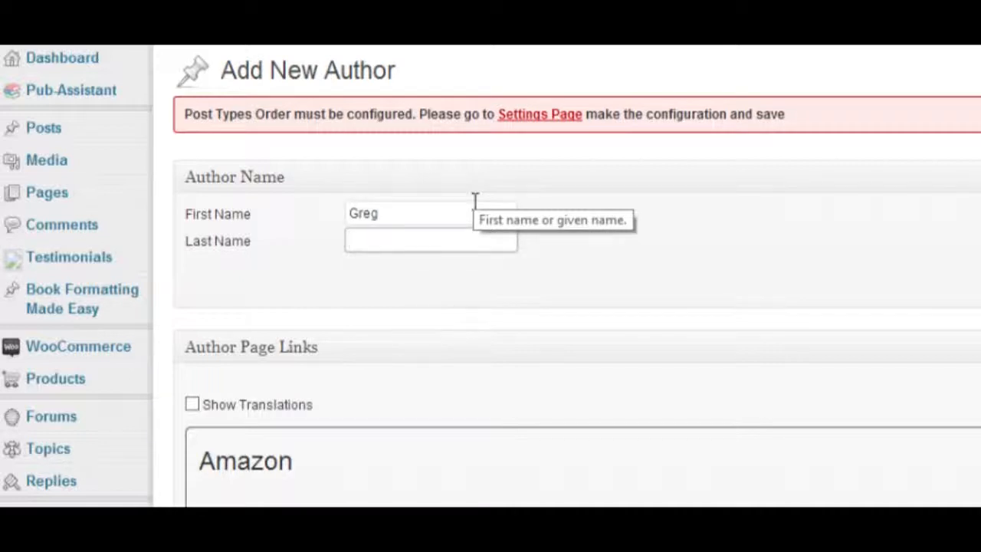
type("Doe")
left_click(644, 254)
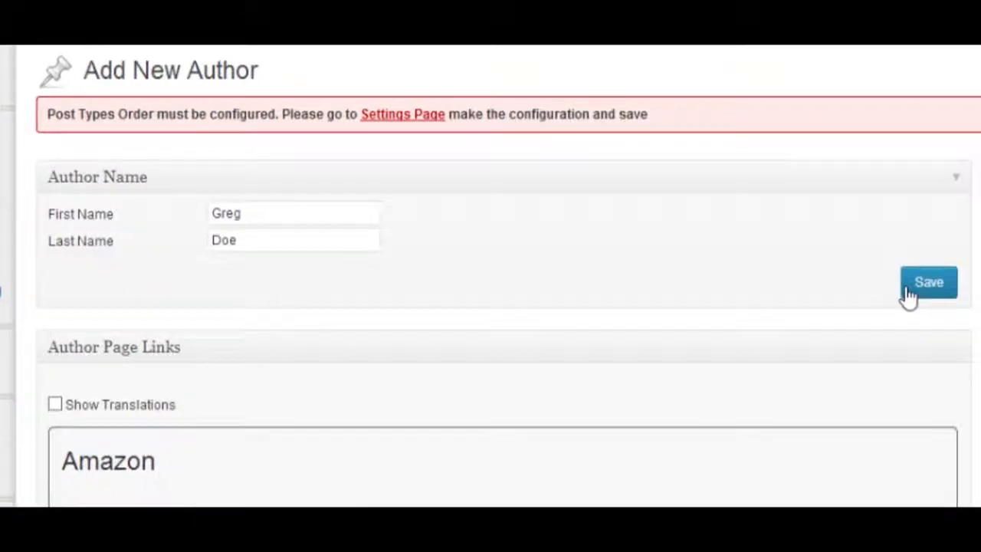
left_click(921, 295)
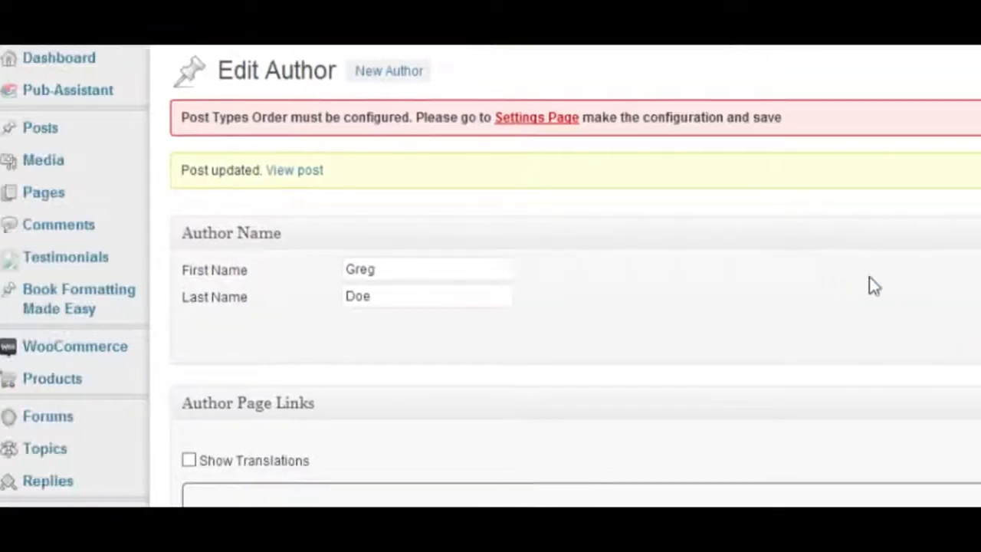
scroll(878, 285, "down", 3)
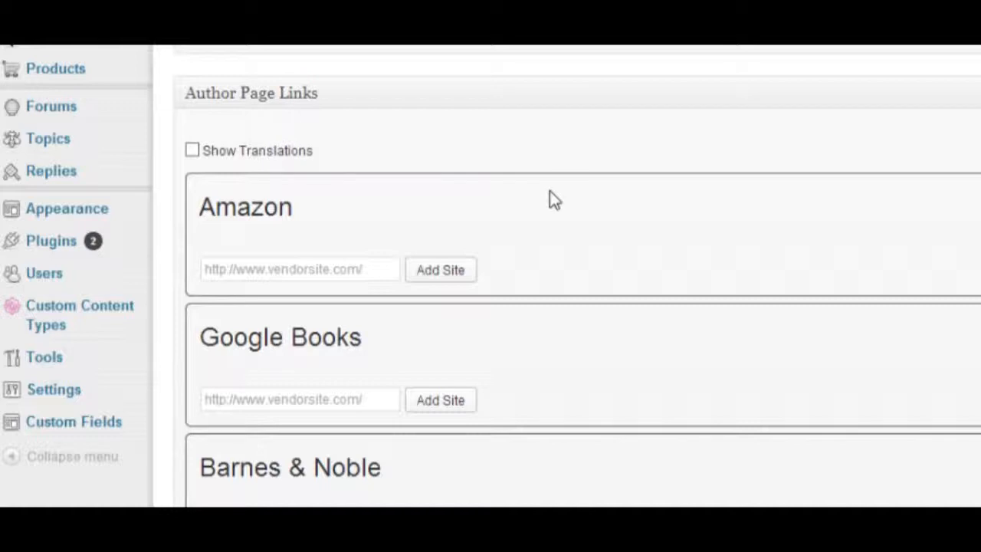
scroll(555, 200, "up", 3)
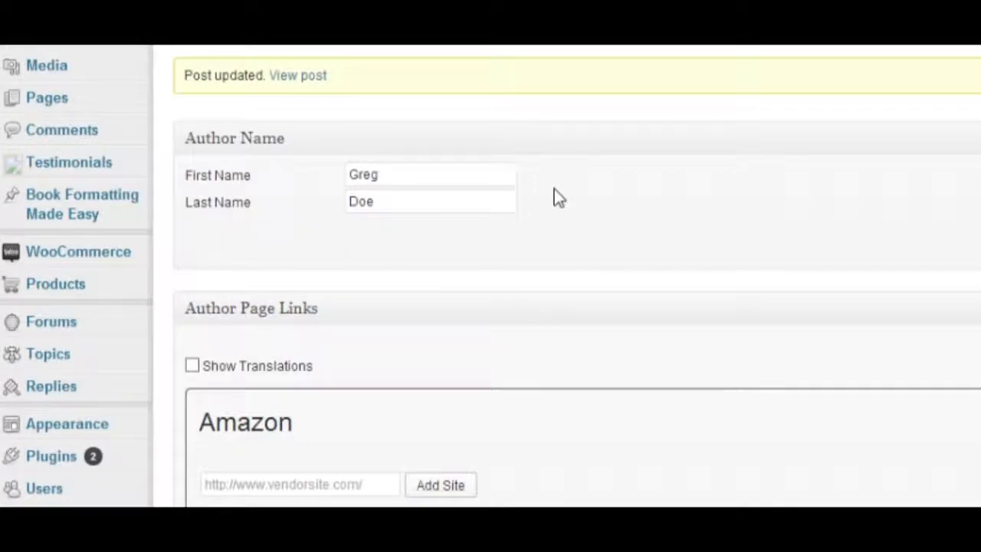
scroll(558, 198, "down", 2)
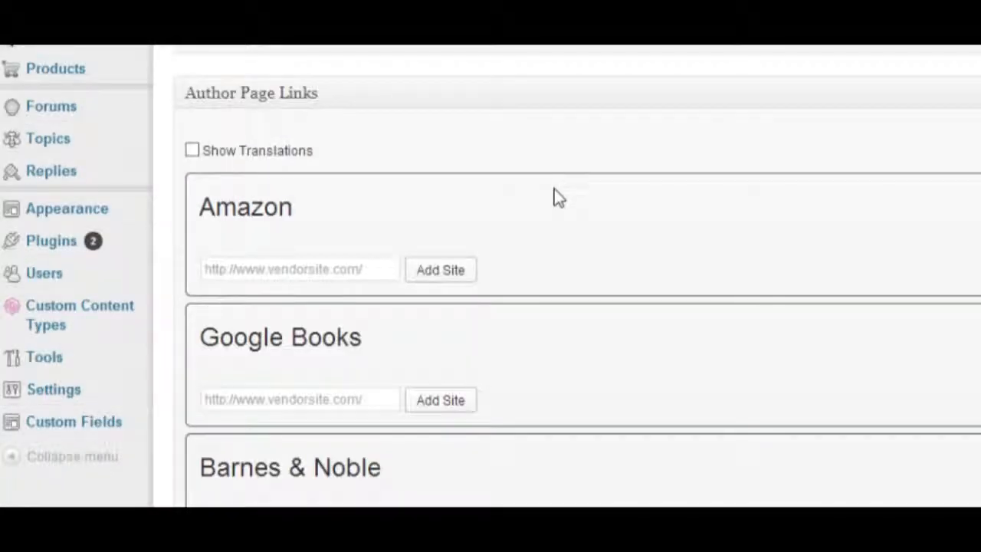
scroll(554, 197, "up", 1)
scroll(555, 188, "down", 3)
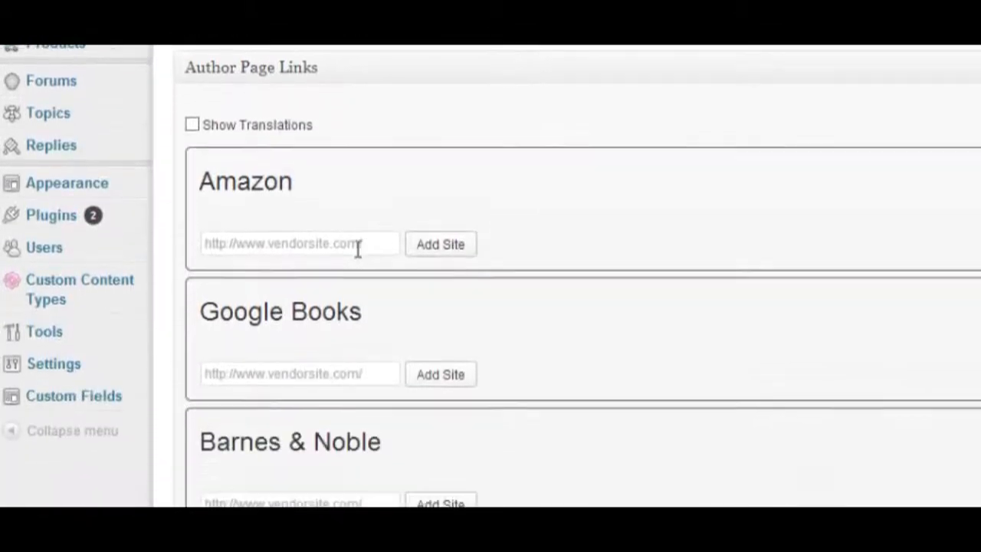
left_click(356, 184)
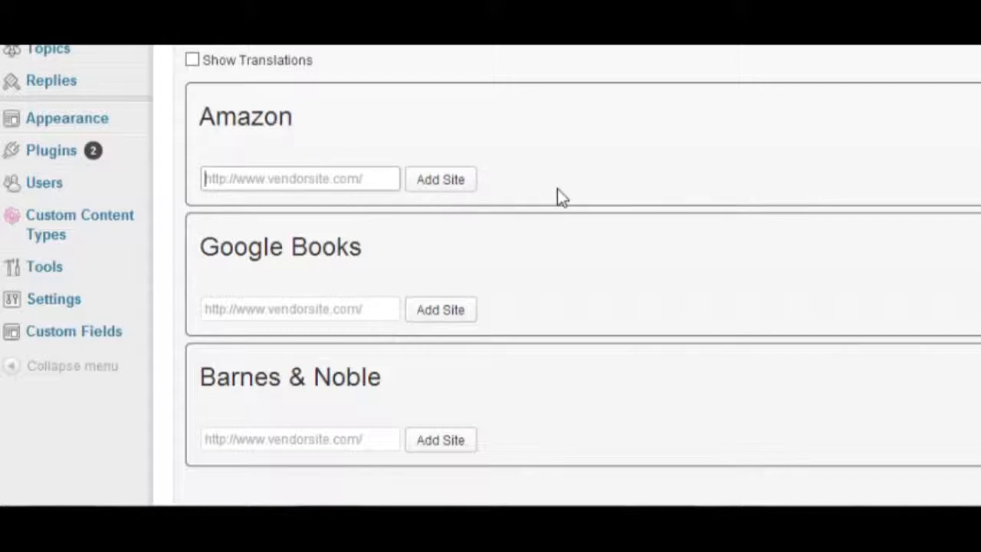
type("ht")
key("BackSpace")
key("BackSpace")
type("http://amzn.to/H9VA3z")
left_click(301, 439)
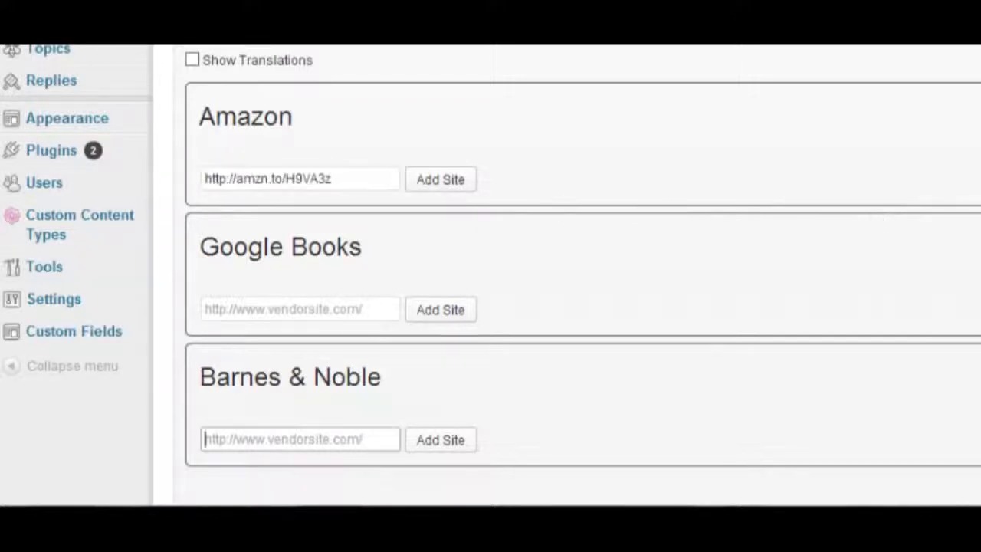
left_click(292, 309)
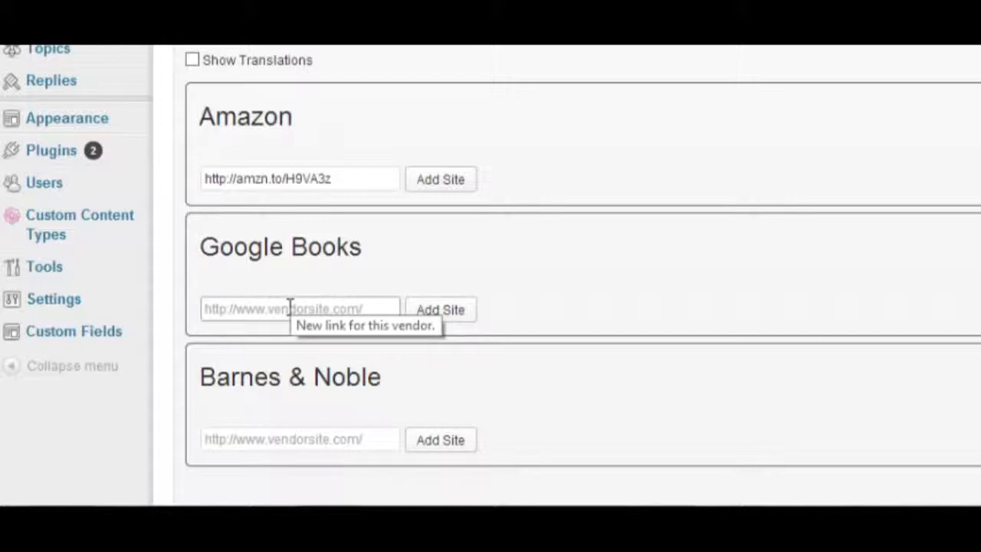
type("http://bit.ly/185pajk")
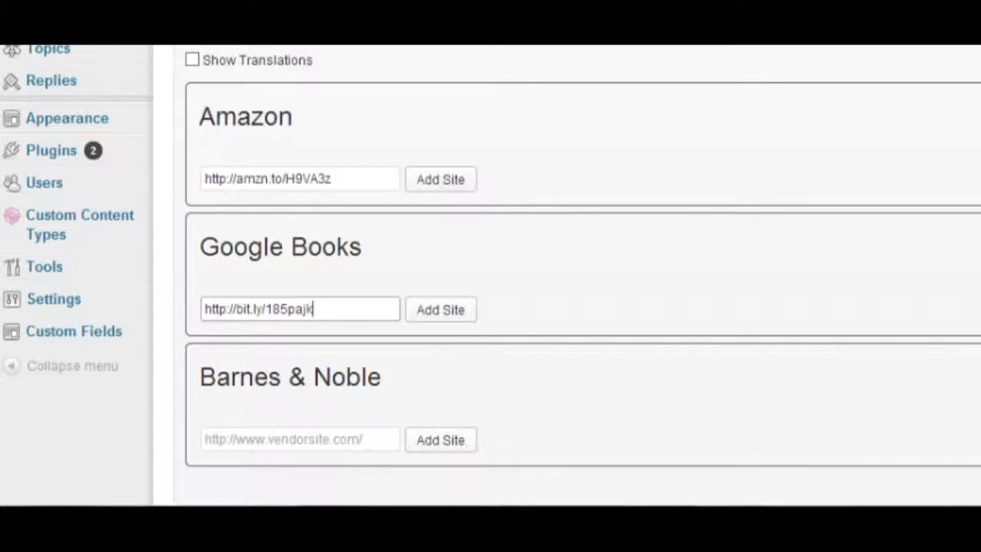
left_click(322, 438)
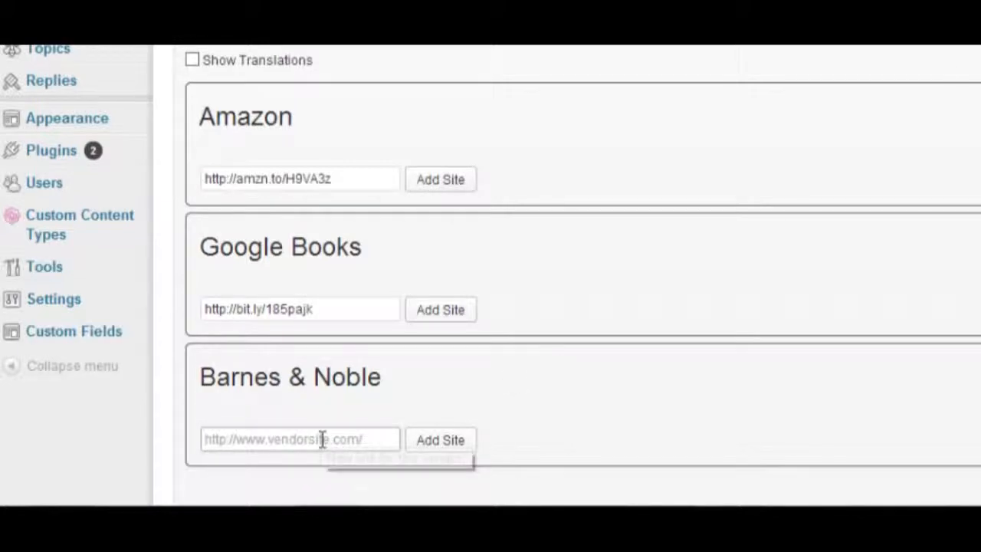
type("http://bit.ly/x6LkNq")
left_click(757, 358)
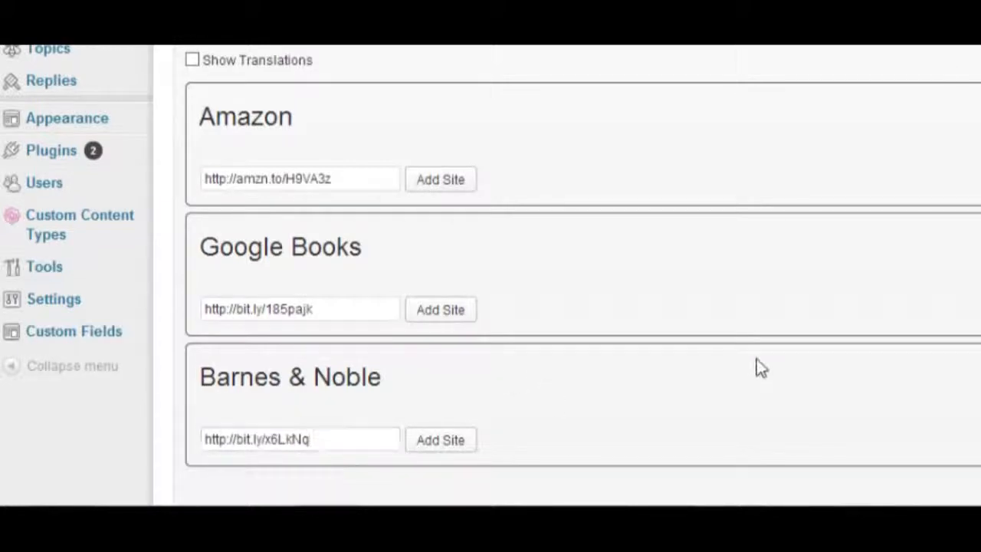
scroll(580, 98, "down", 2)
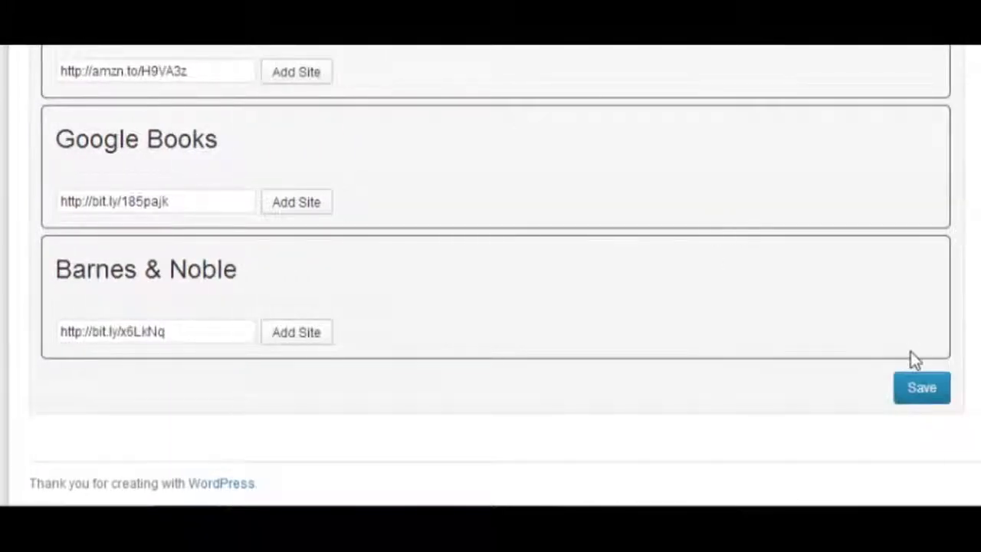
left_click(917, 395)
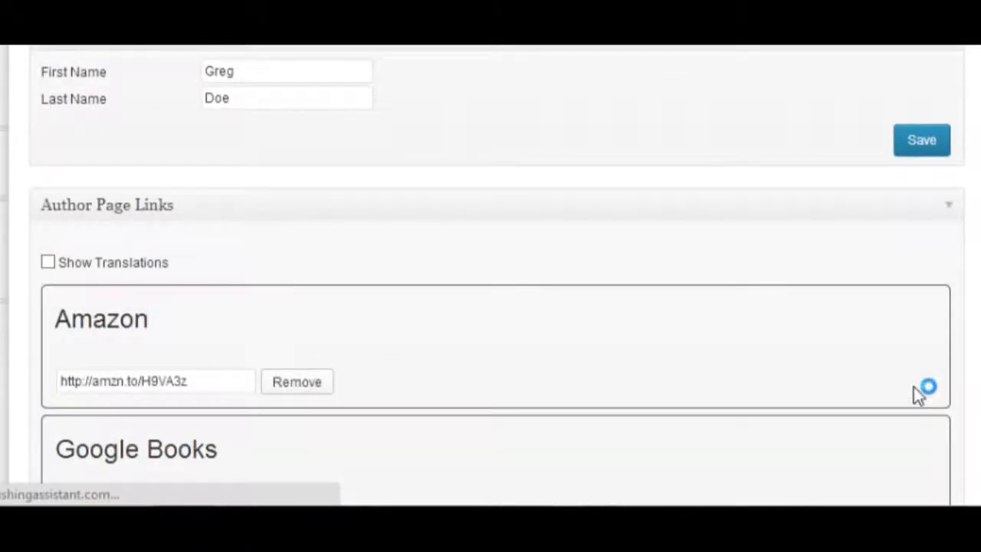
- Show the translations of the author page links to check their languages, and hide them again
scroll(833, 342, "down", 4)
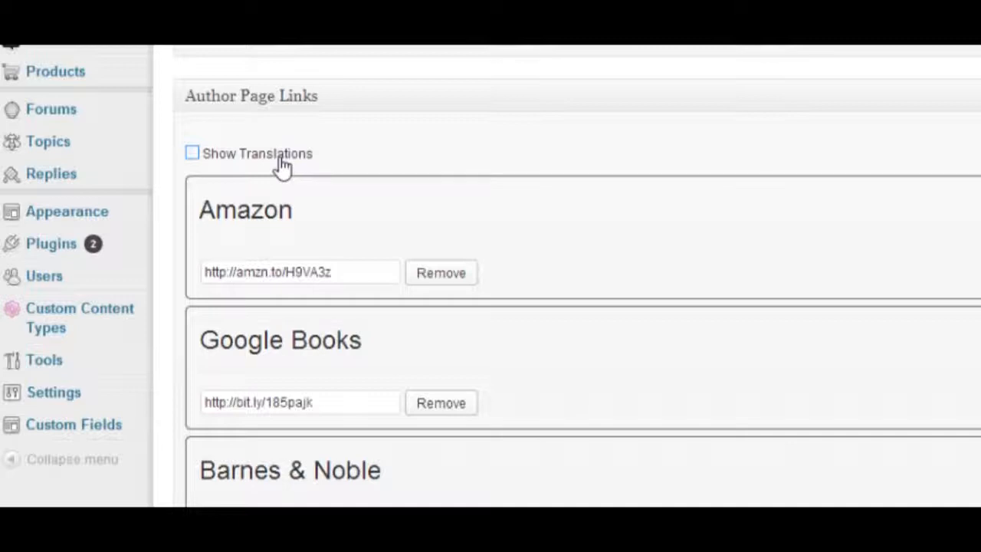
left_click(191, 153)
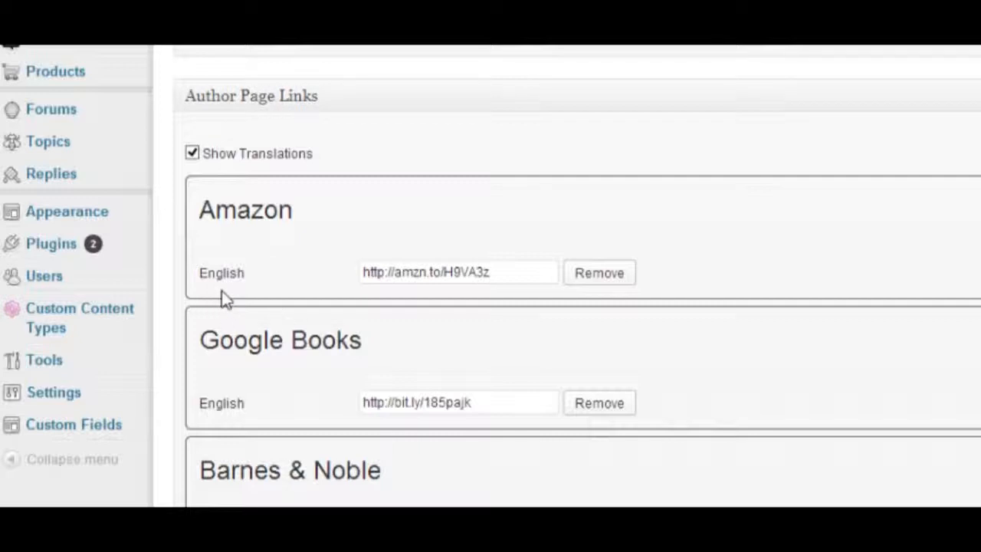
left_click(193, 154)
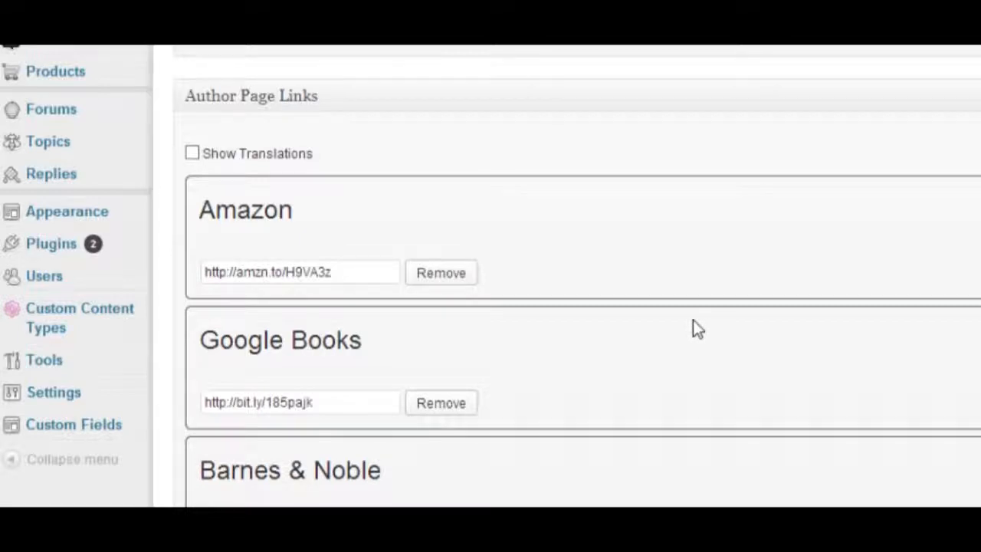
- Open the Book Options in the Pub-Assistant set-up and add the genre Humor
scroll(693, 320, "up", 5)
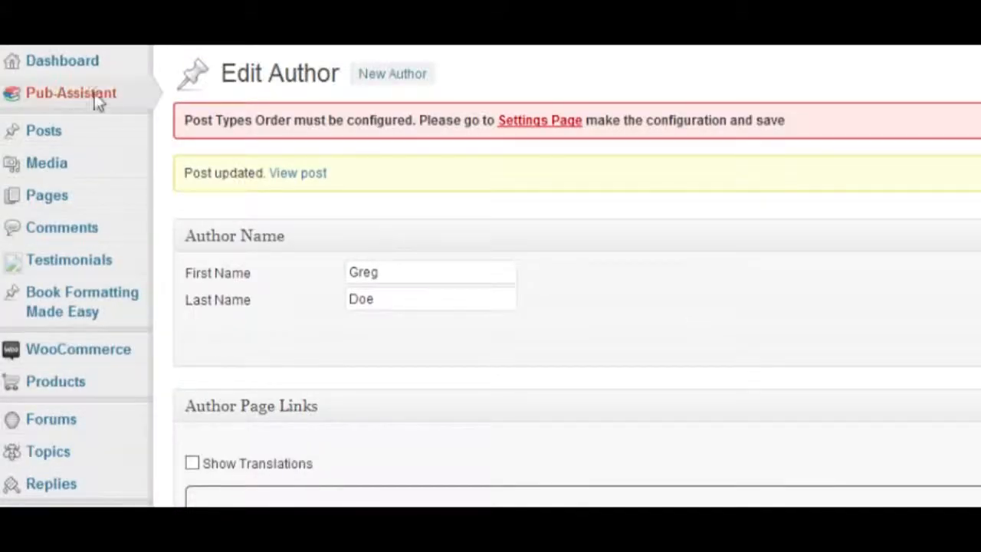
mouse_move(99, 95)
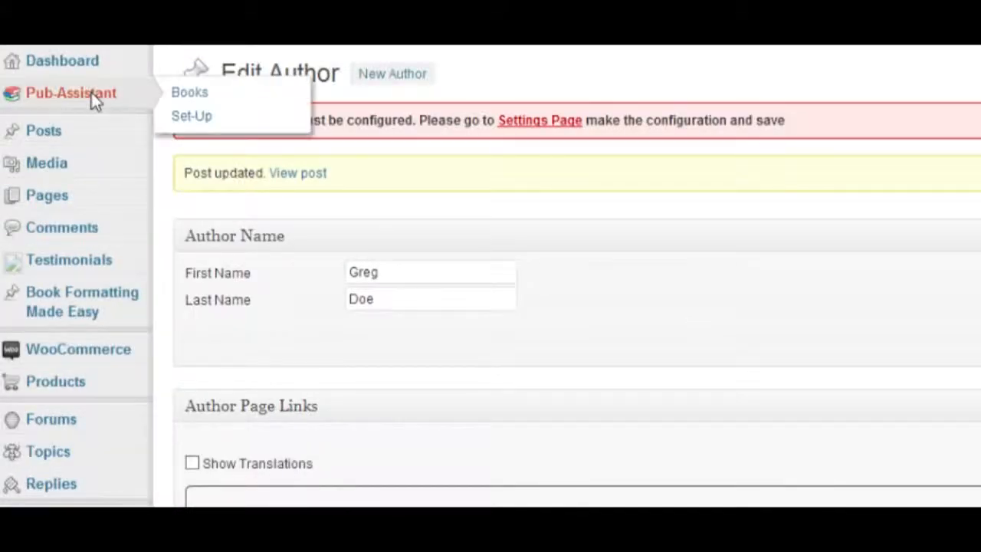
left_click(188, 117)
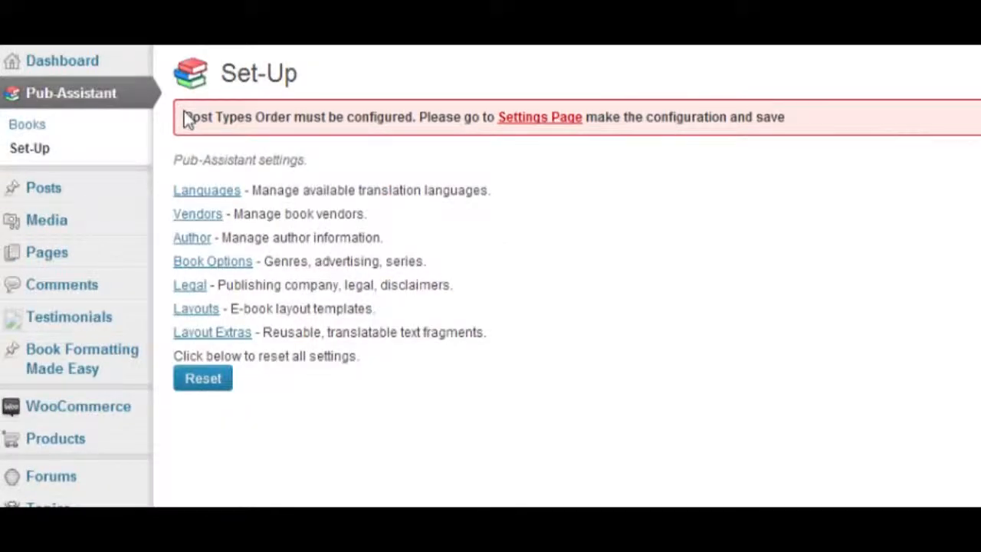
left_click(212, 262)
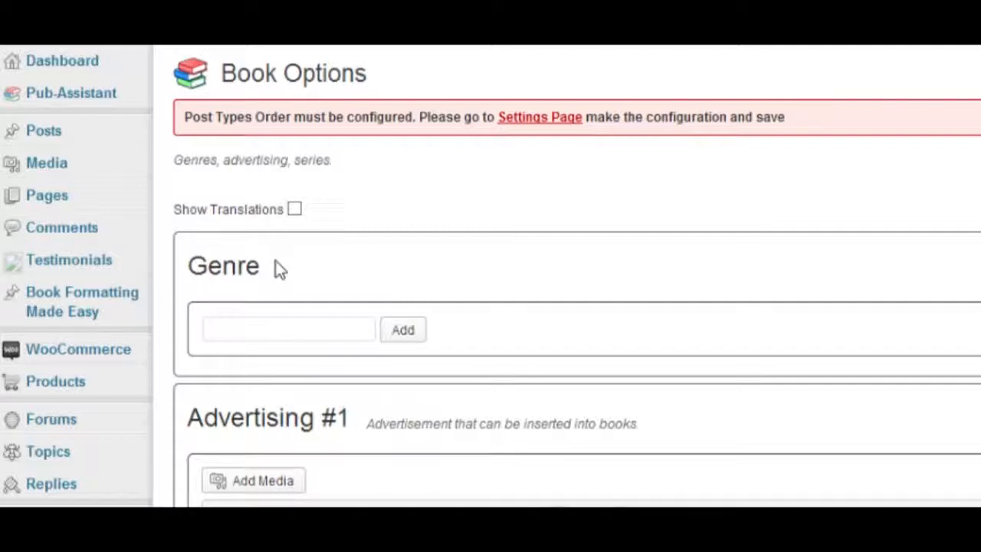
left_click(273, 332)
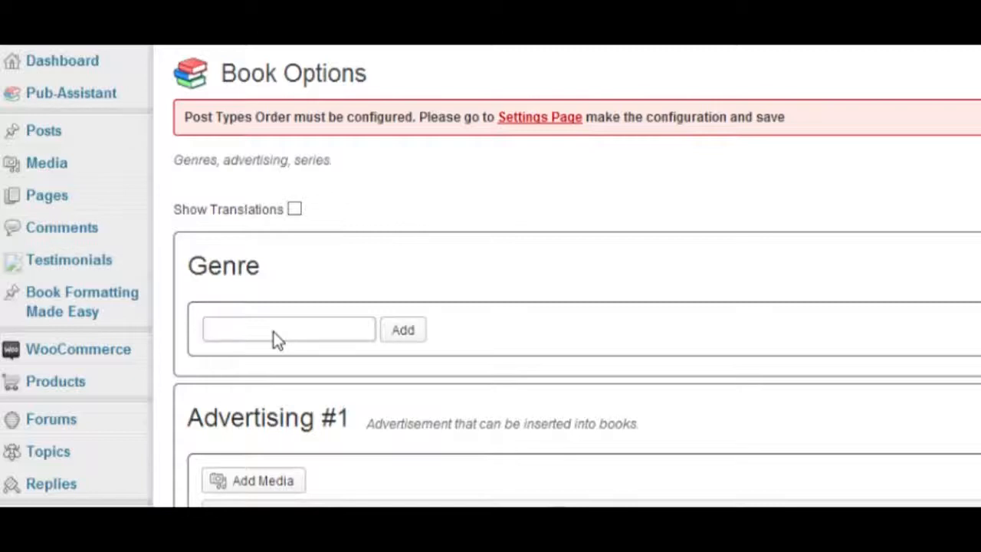
type("Humor")
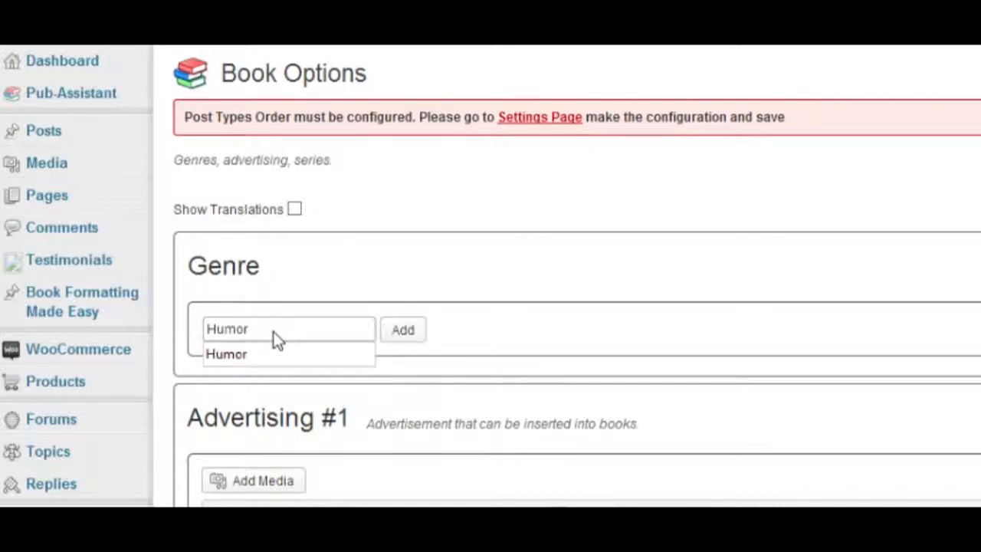
left_click(398, 337)
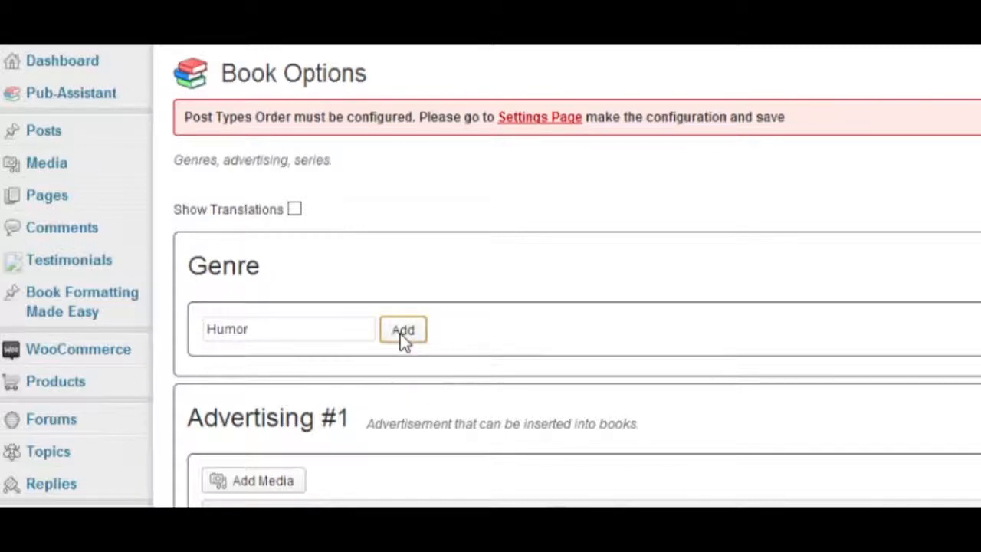
- Add Contemporary Romance as another genre in the book options
left_click(321, 452)
type("Contemporary Roman")
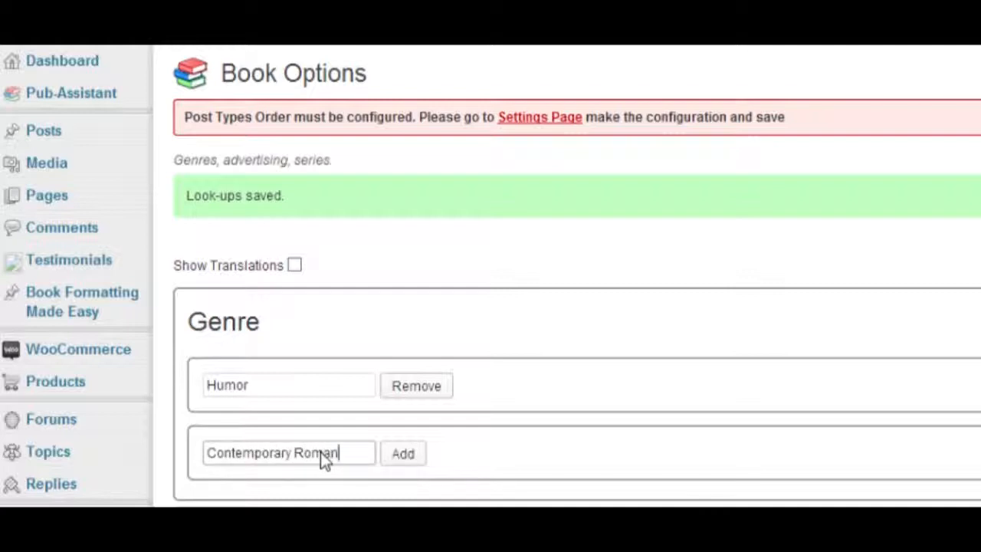
type("ce")
left_click(418, 454)
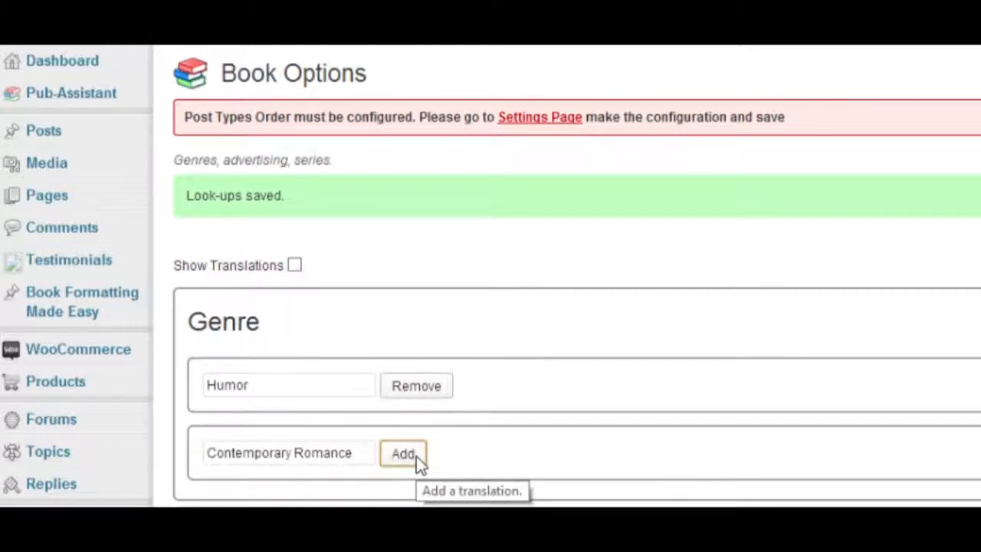
- Add Romantic Comedy as a further genre in the book options
left_click(279, 443)
type("Ro")
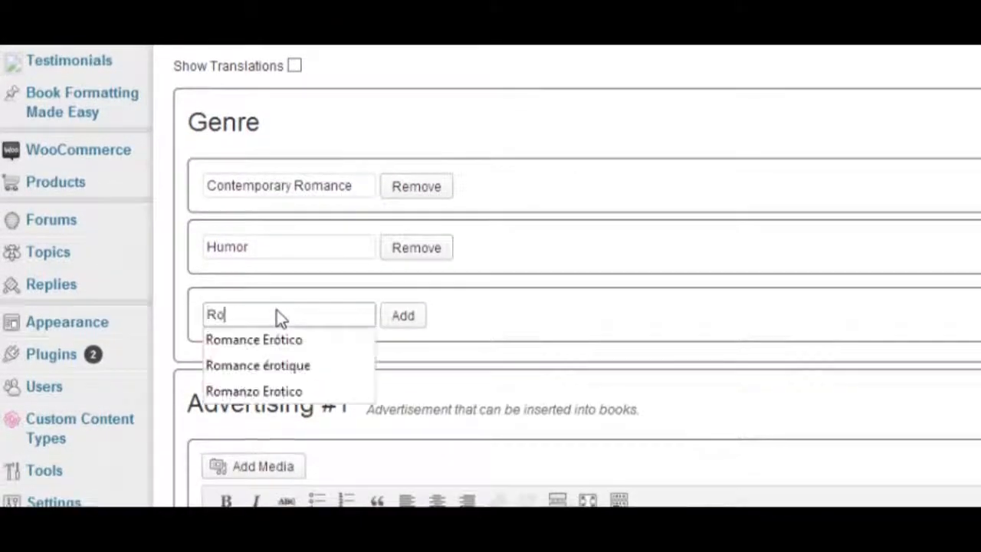
type("mantic Comedie")
key("BackSpace")
key("BackSpace")
type("y")
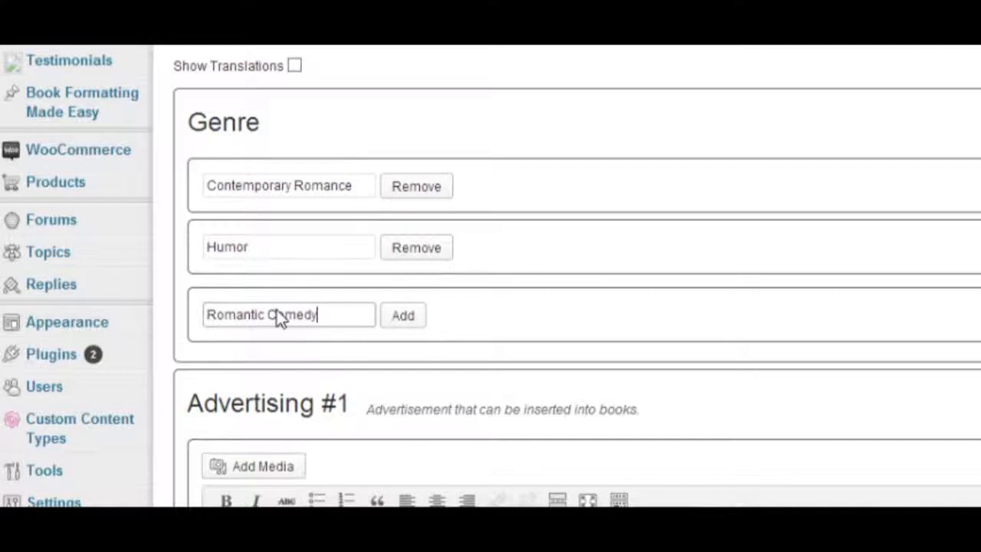
left_click(414, 320)
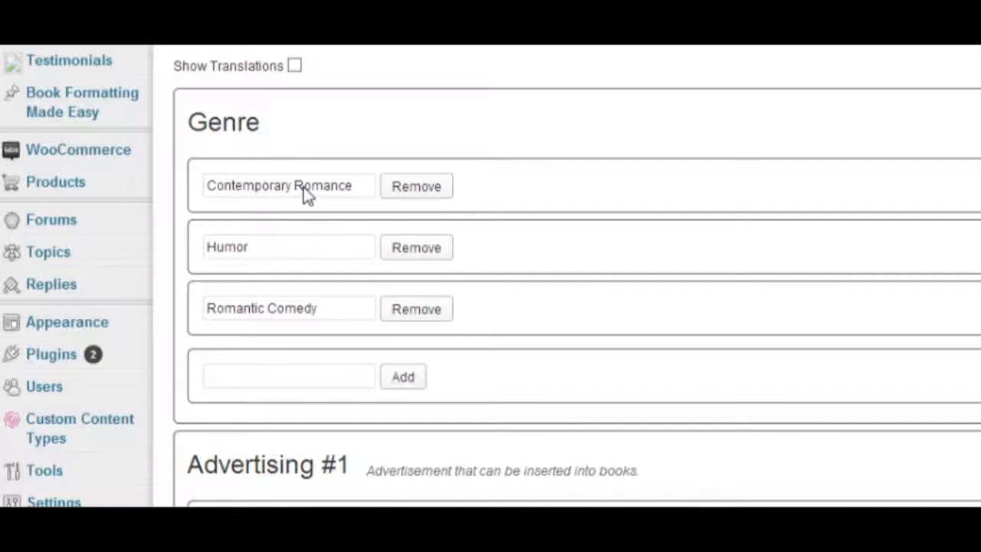
- Replace the Advertising #1 placeholder in the book options with "Official Website:" followed by the first author's web address
scroll(522, 195, "down", 2)
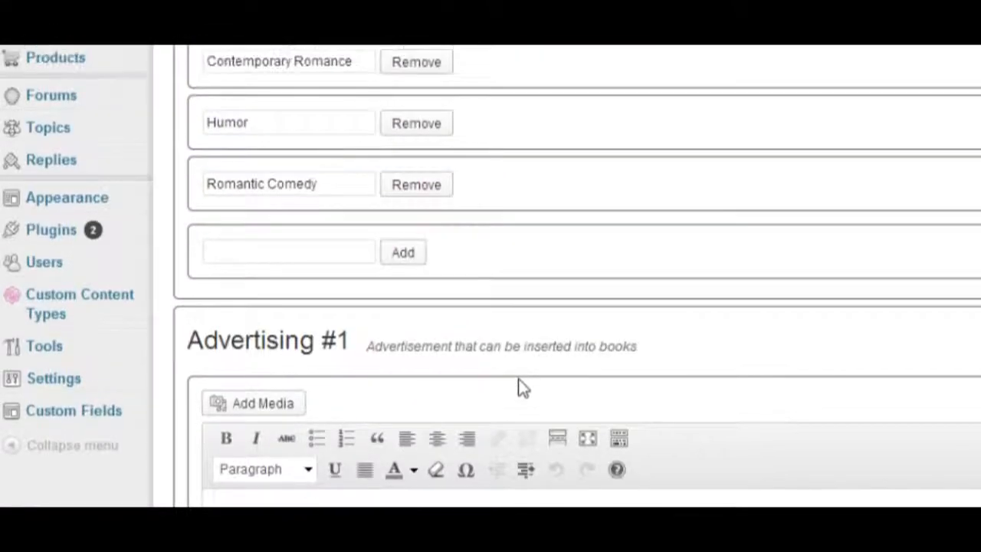
scroll(518, 380, "down", 3)
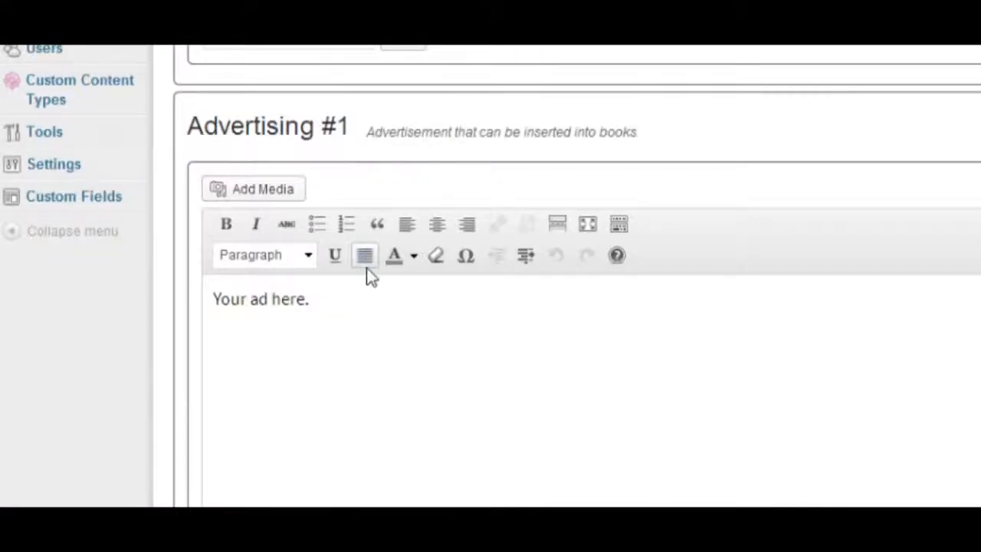
left_click_drag(322, 301, 211, 295)
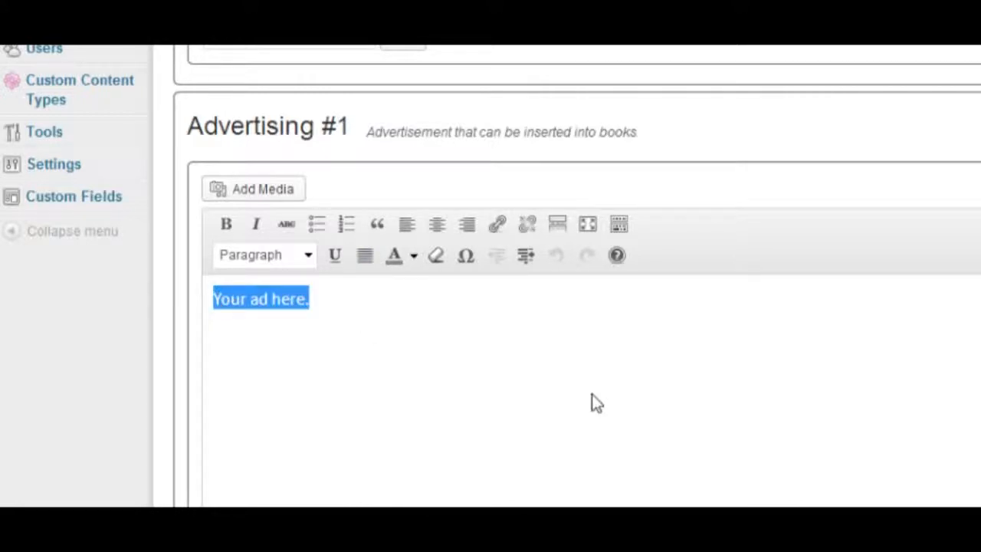
type("Official W")
key("BackSpace")
key("BackSpace")
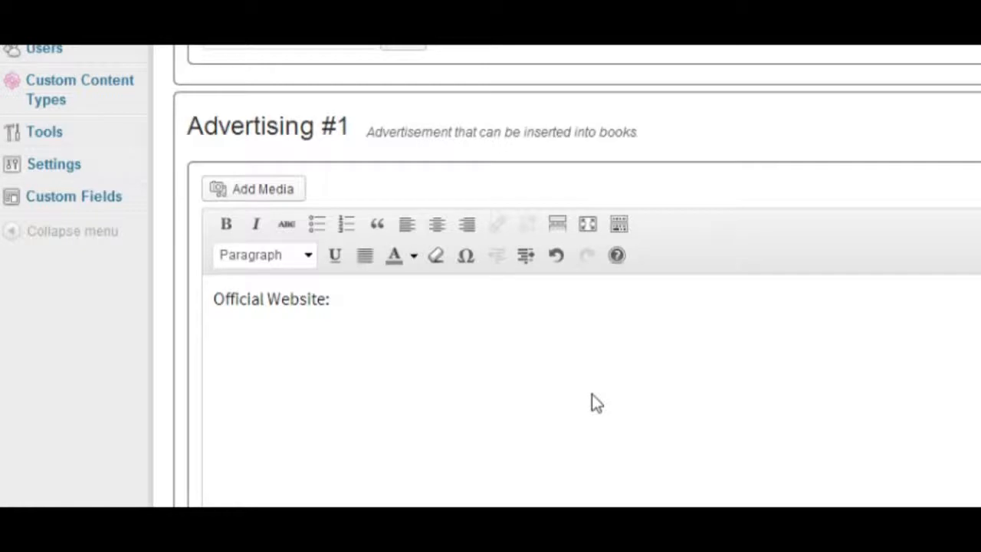
type("www.GregDoe.com")
- Replace the Advertising #2 placeholder with "Visit the author on Facebook at:" followed by the author's Facebook page address
scroll(594, 394, "down", 1)
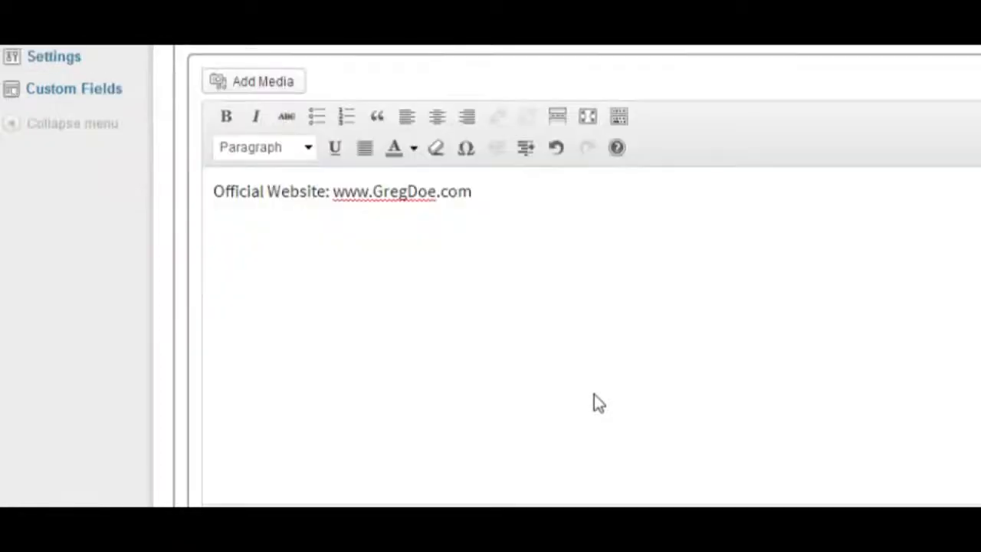
scroll(594, 394, "down", 3)
scroll(594, 394, "down", 1)
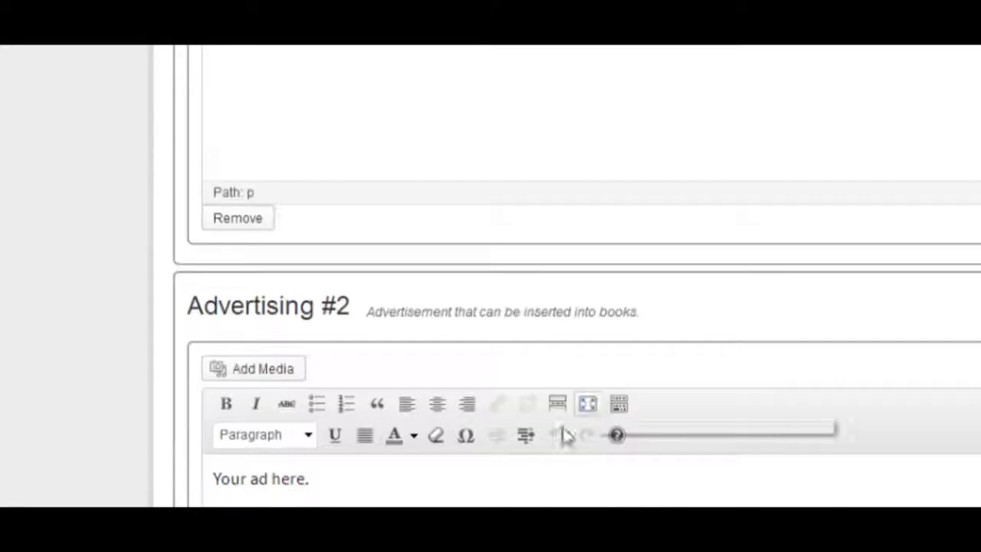
left_click_drag(355, 486, 189, 491)
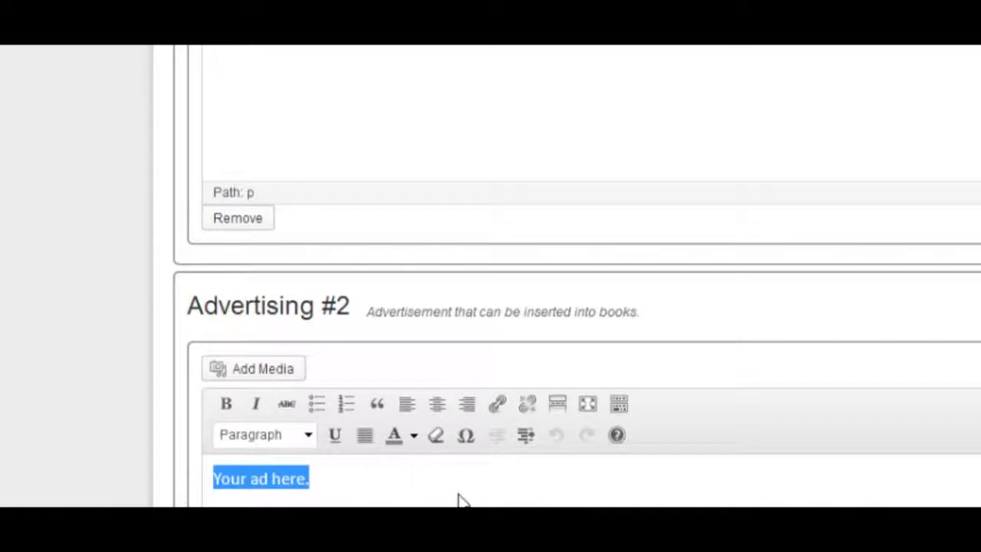
type("Visit the author on Facebook at")
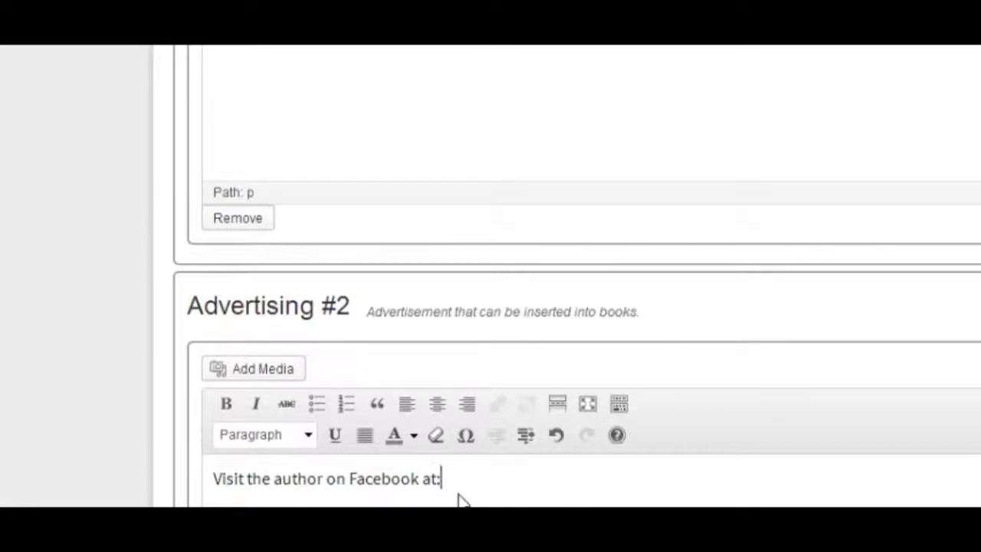
type(": www.Facebook.com/GregDoe")
- Replace the Advertising #3 placeholder with "Official Website:" followed by the second author's web address
scroll(460, 499, "down", 6)
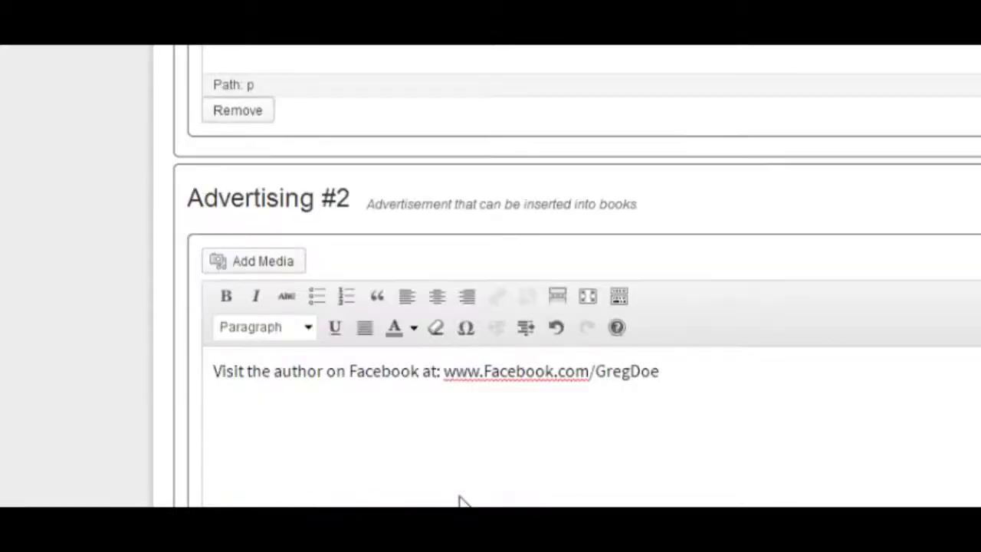
left_click_drag(459, 486, 213, 464)
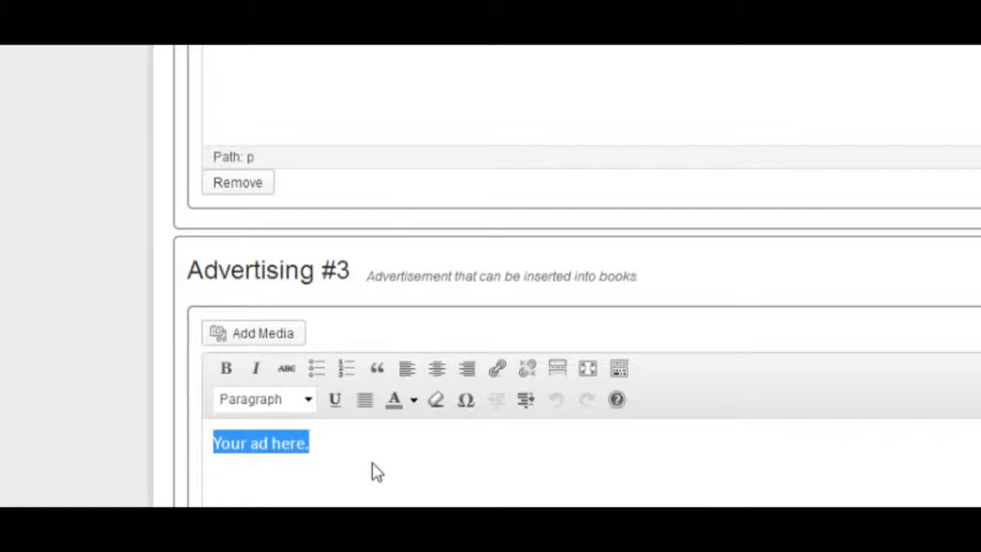
type("0")
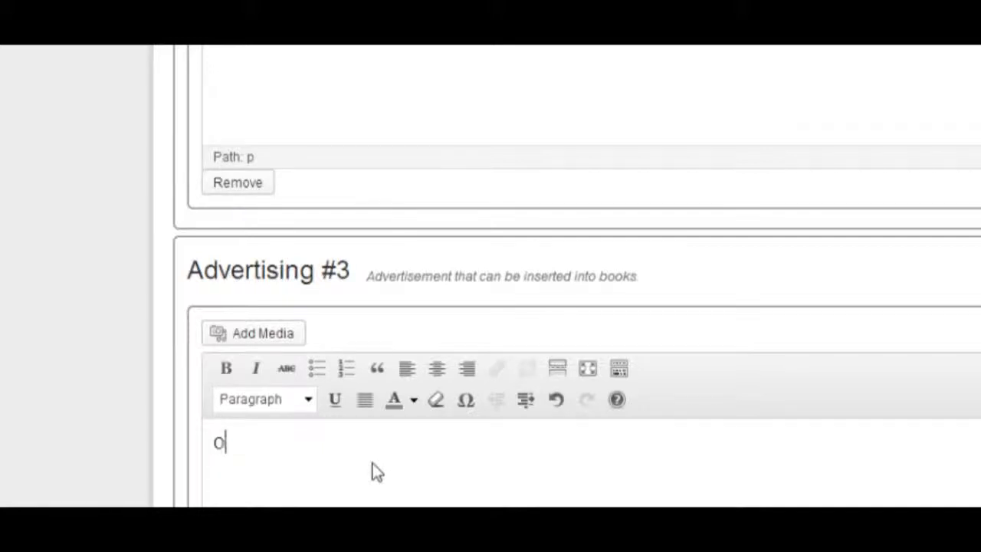
type("fficial Website: www.JohnDoe.com")
- Find the back catalog display option under Series Names and compare its vertical and horizontal layouts in the two book previews
scroll(575, 307, "down", 2)
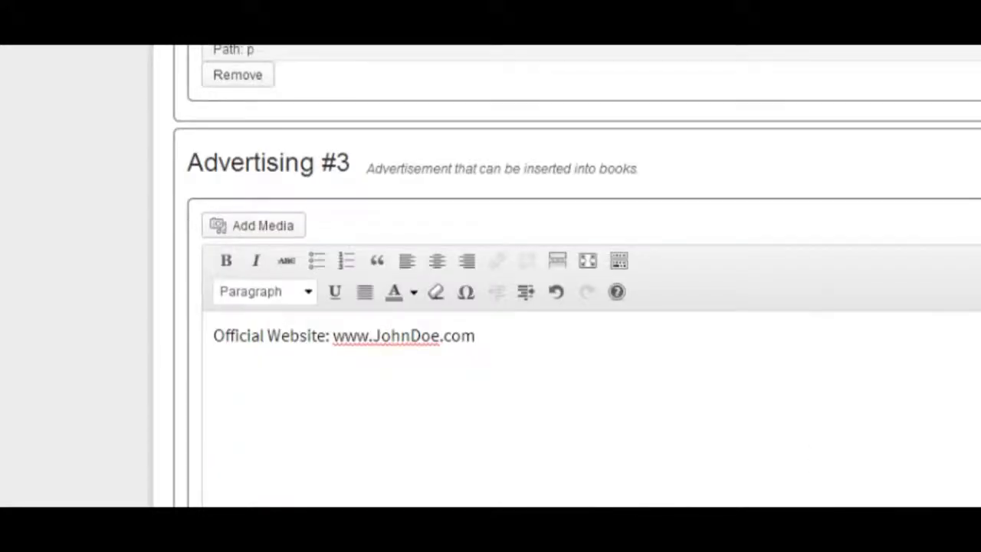
scroll(575, 307, "down", 12)
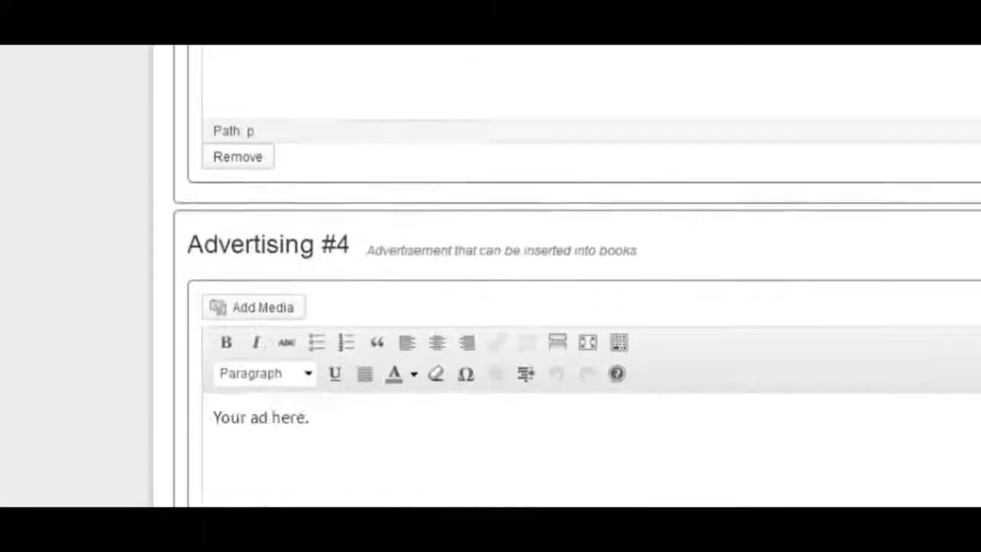
scroll(575, 306, "down", 10)
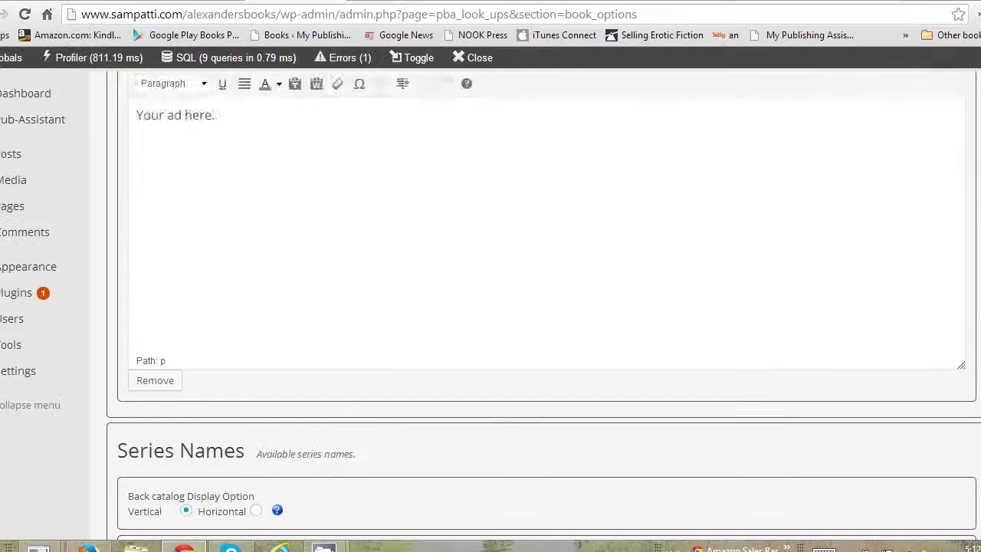
scroll(545, 307, "down", 2)
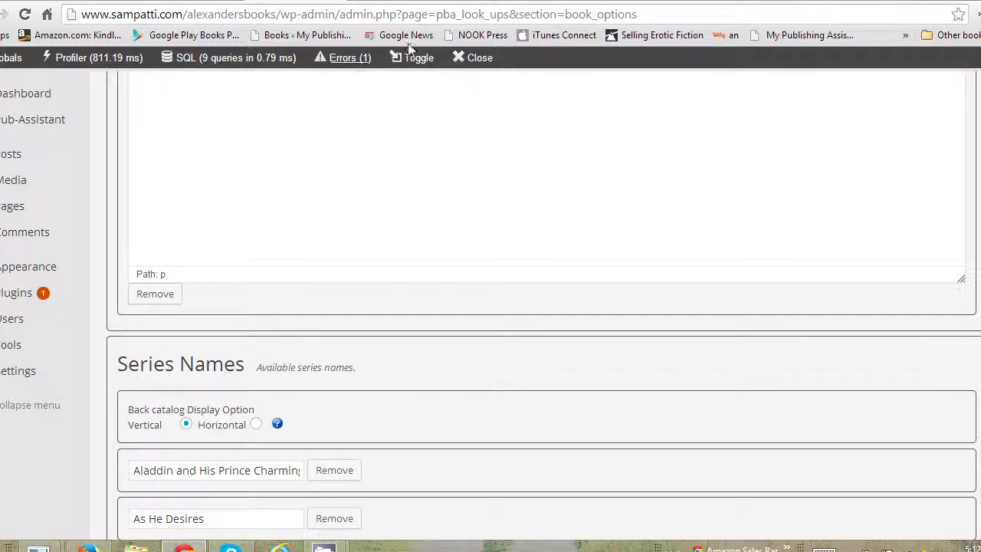
left_click(385, 1)
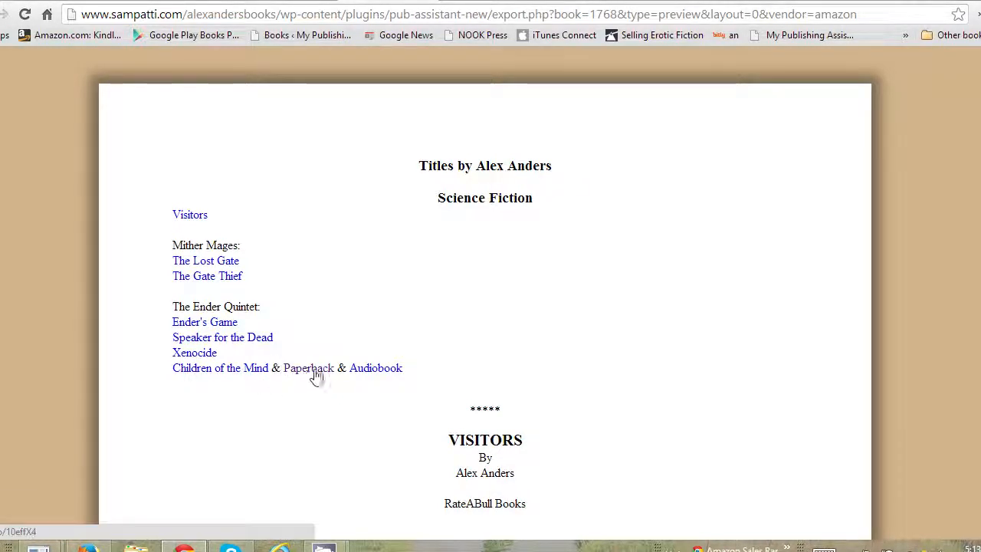
left_click(307, 1)
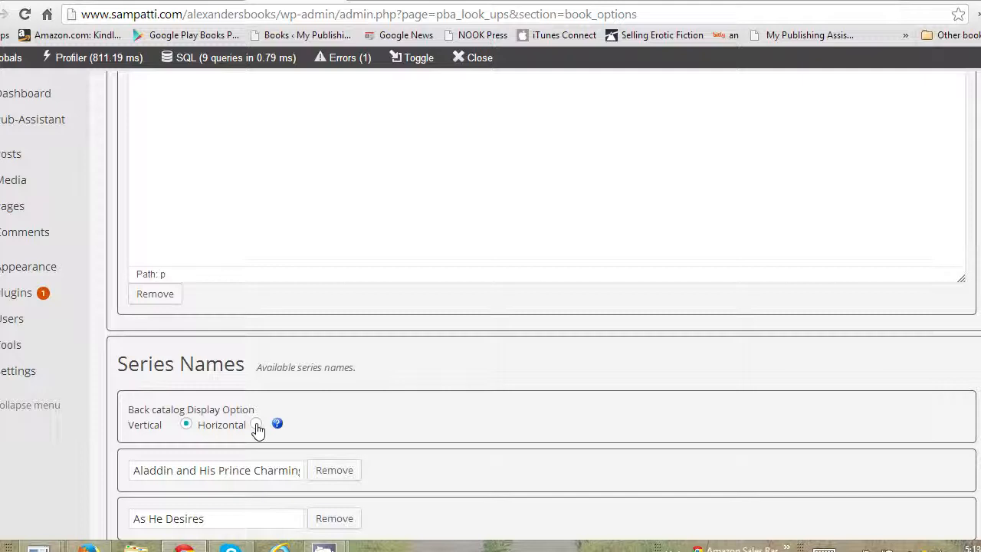
left_click(456, 2)
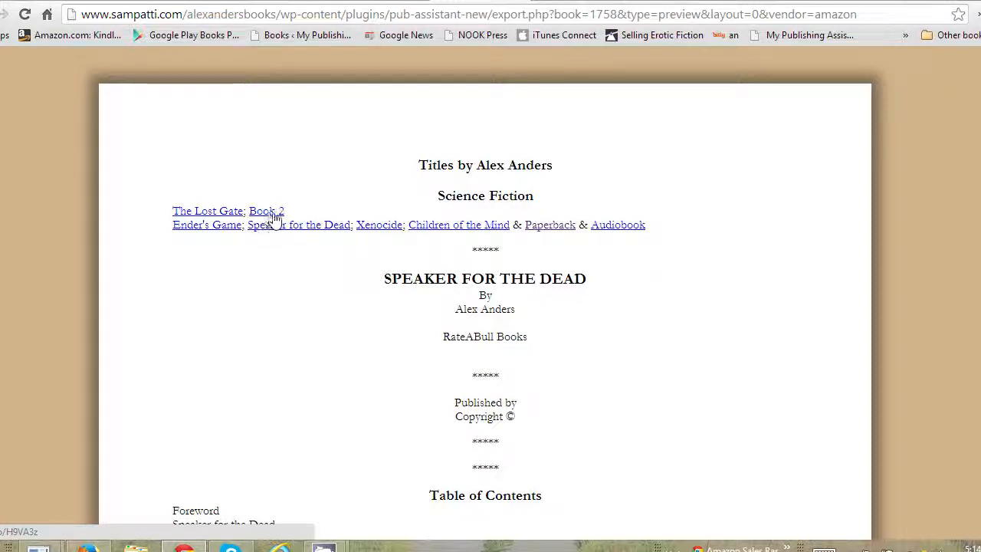
- Switch to the edit page of the book Visitors and examine its Series Volume field and the content fields below
left_click(368, 1)
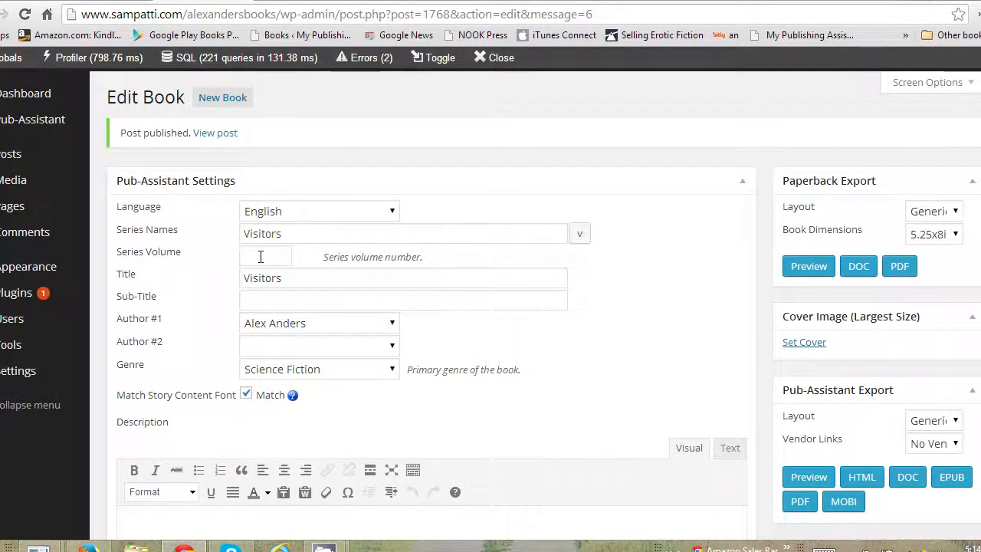
left_click(260, 257)
left_click(148, 258)
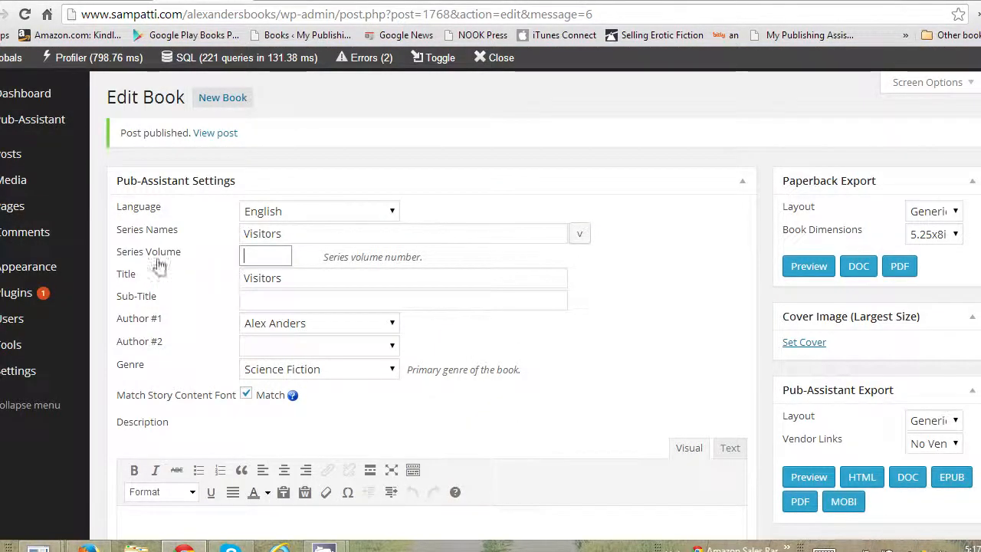
scroll(429, 307, "down", 20)
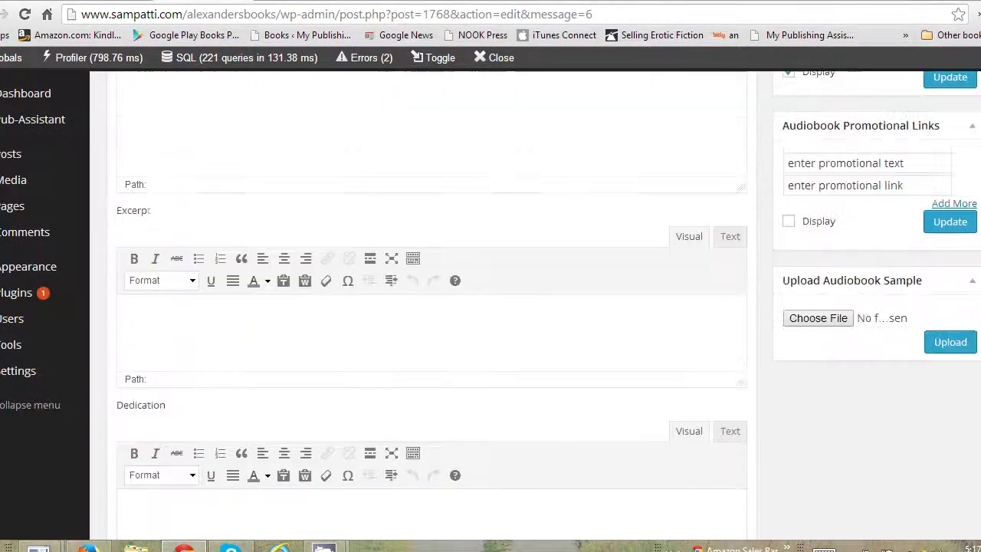
scroll(322, 414, "down", 4)
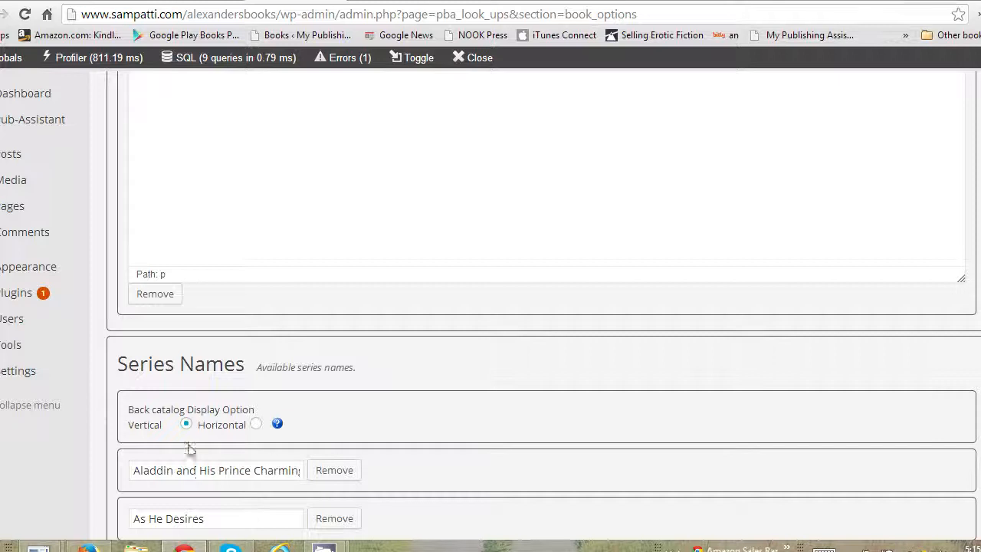
- Return to the book options and look through the whole list of available series names
scroll(393, 425, "down", 1)
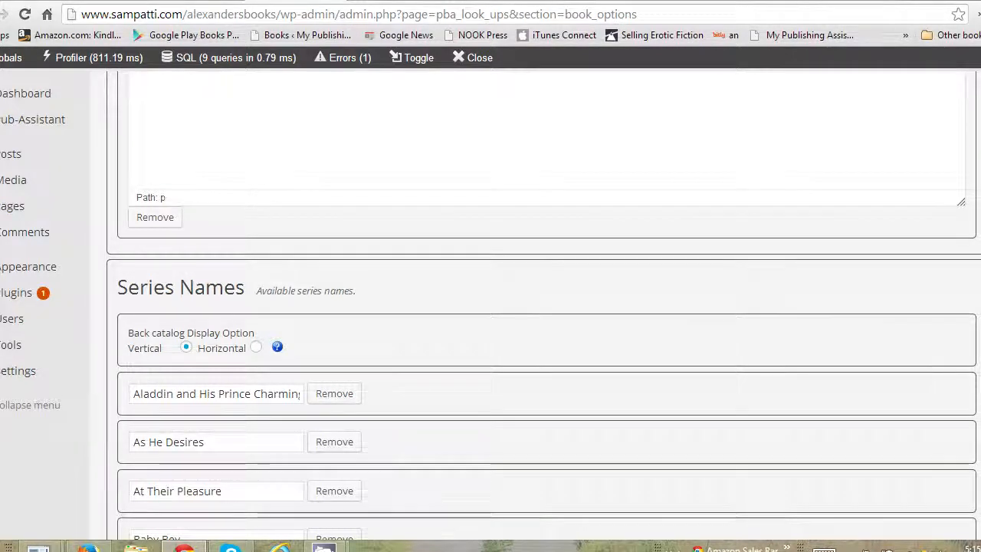
scroll(385, 401, "down", 5)
scroll(490, 306, "down", 10)
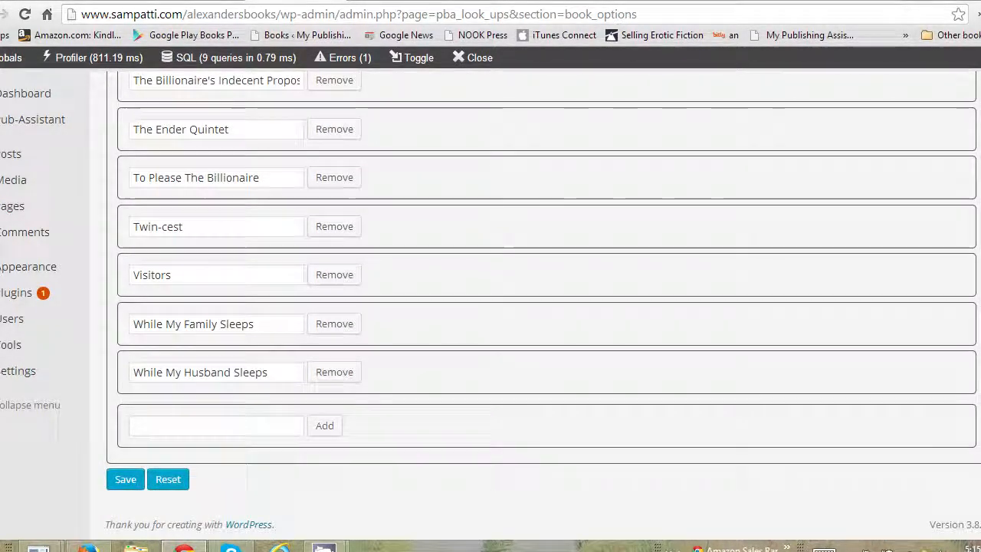
scroll(491, 306, "up", 15)
scroll(918, 369, "up", 10)
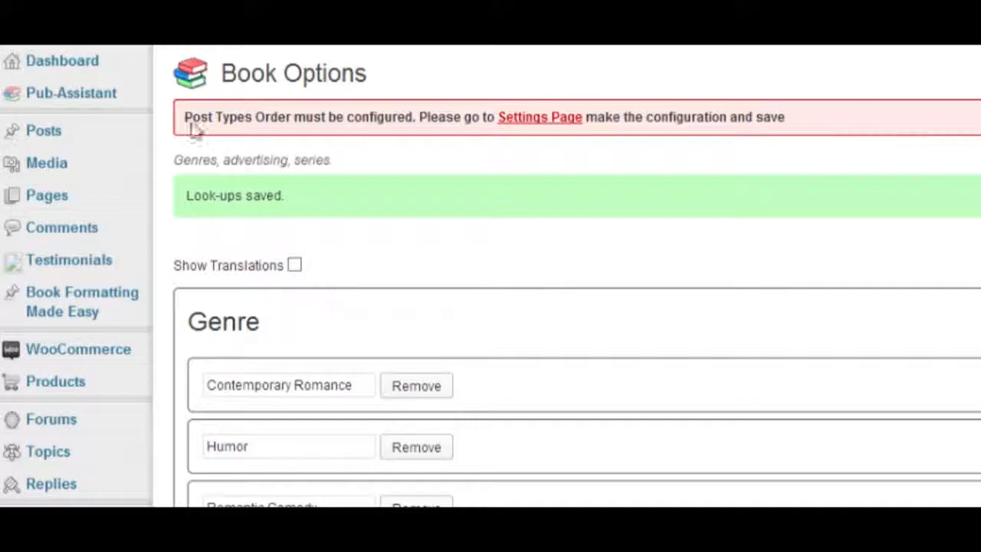
- Open the Legal settings in the Pub-Assistant set-up and enter RateABull Publishing as the publishing company
mouse_move(127, 98)
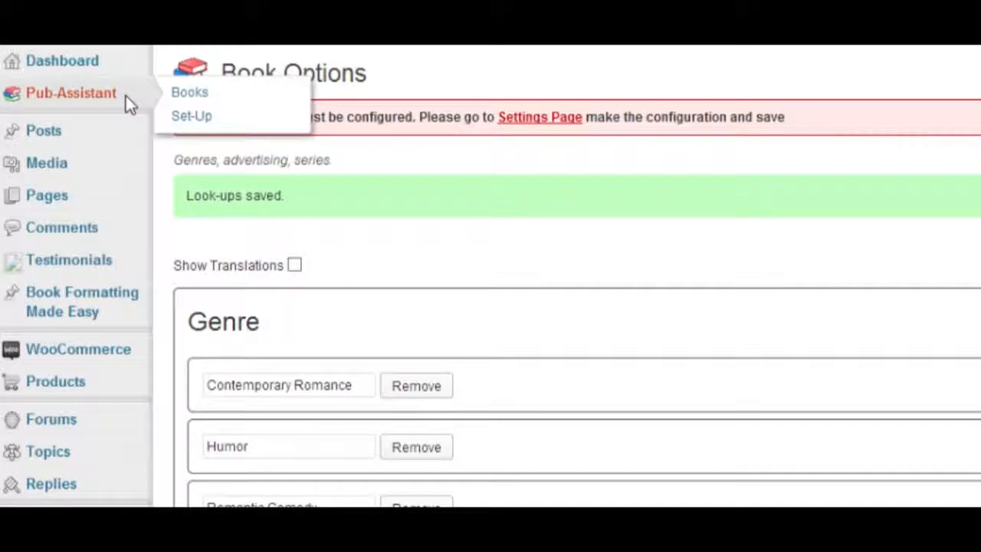
left_click(194, 115)
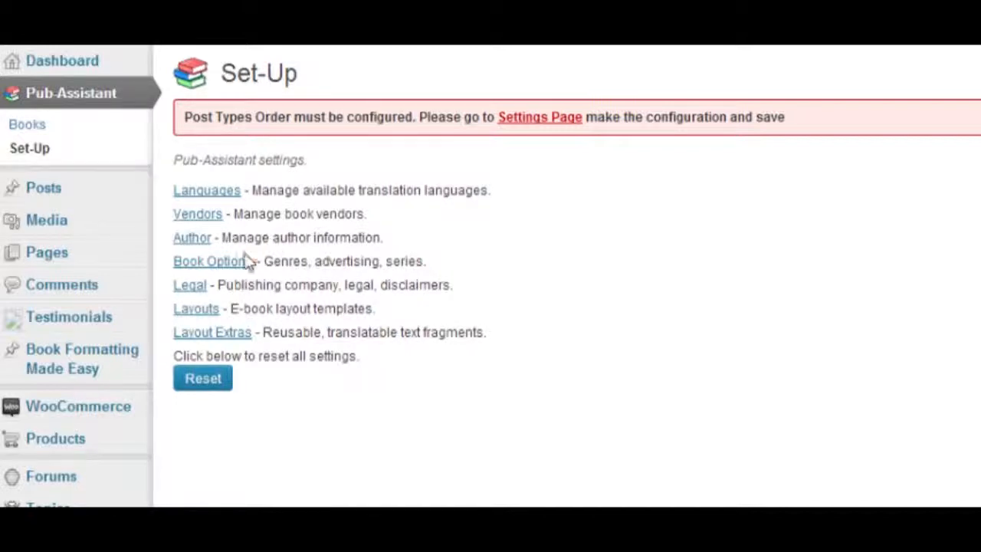
left_click(185, 290)
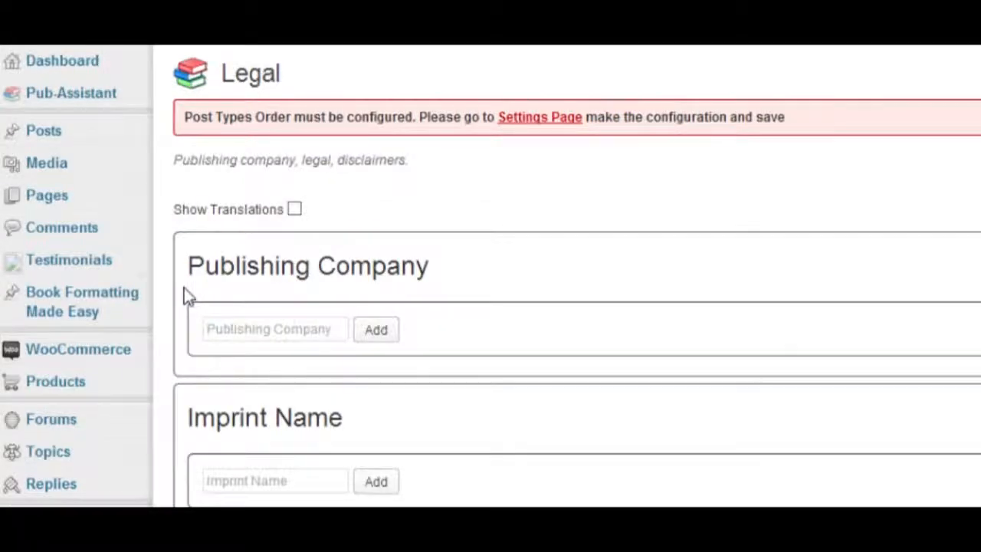
left_click(263, 341)
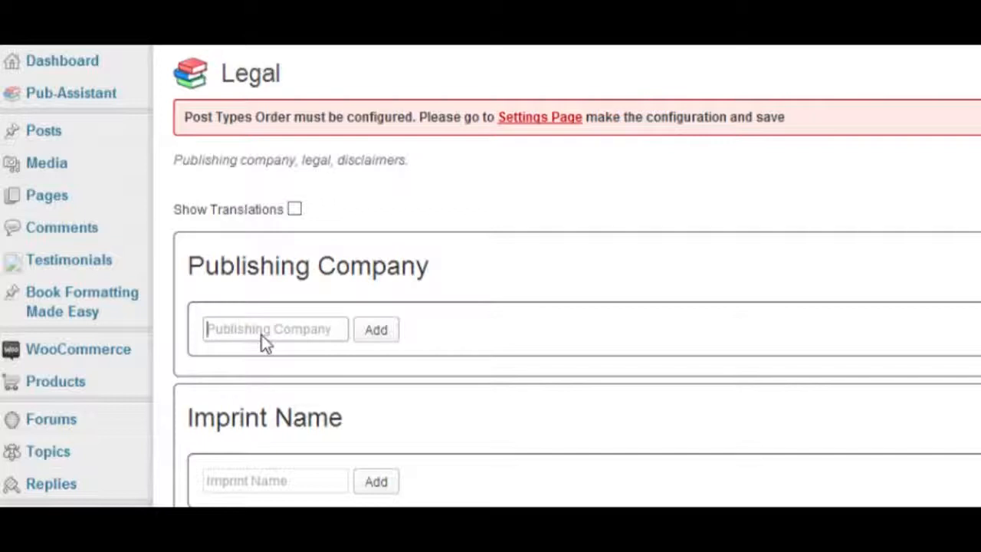
type("Rte")
key("BackSpace")
key("BackSpace")
type("ate")
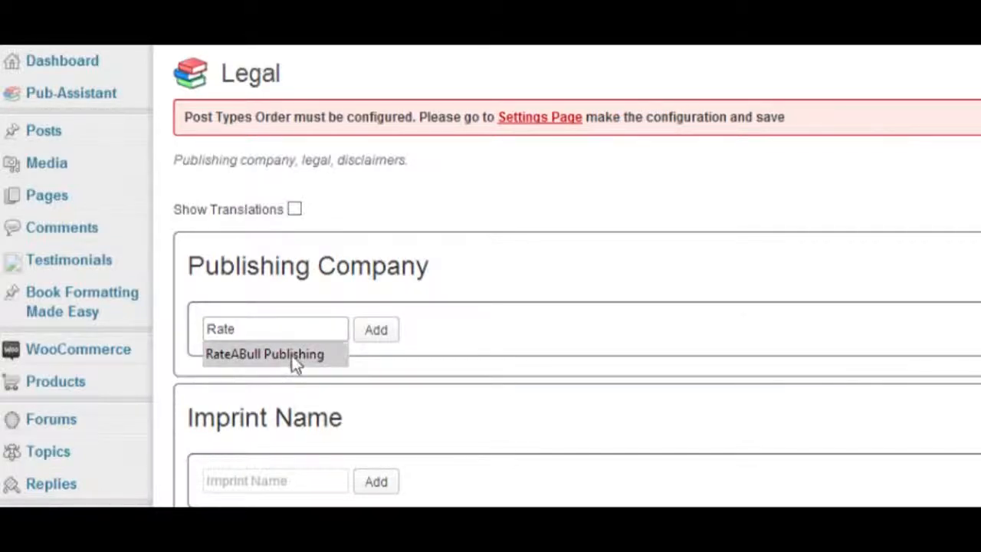
left_click(291, 355)
- Enter RateABull Books as the imprint name in the Legal settings
left_click(291, 482)
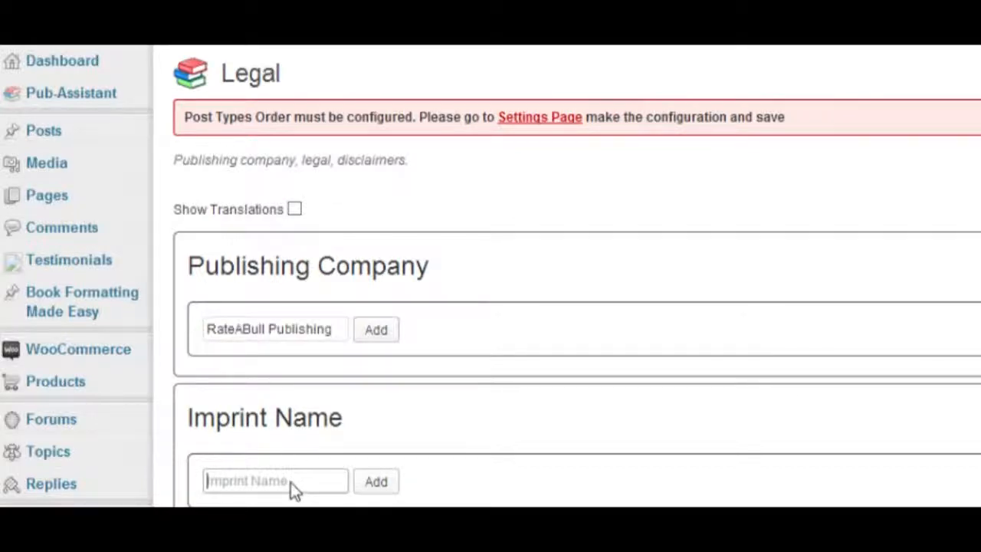
type("Rate")
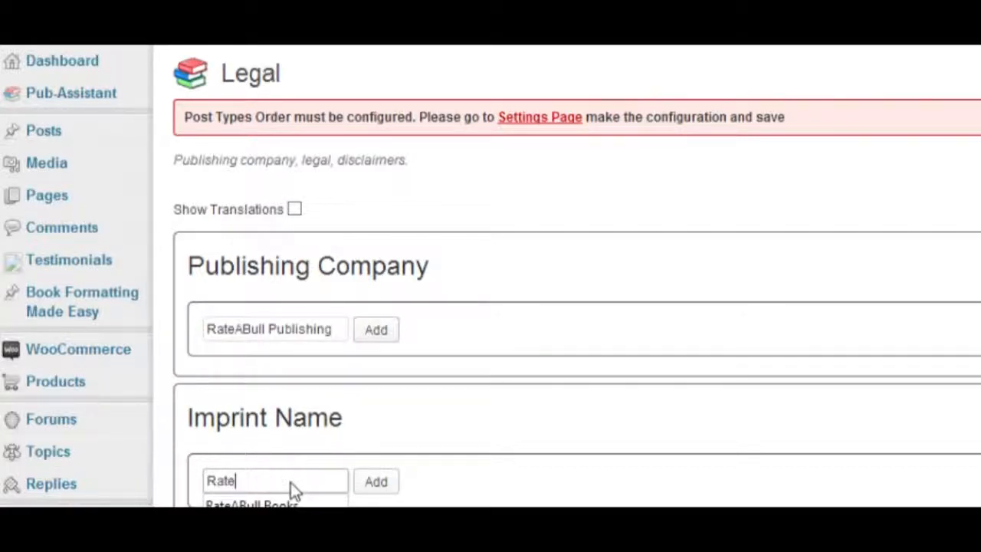
left_click(261, 504)
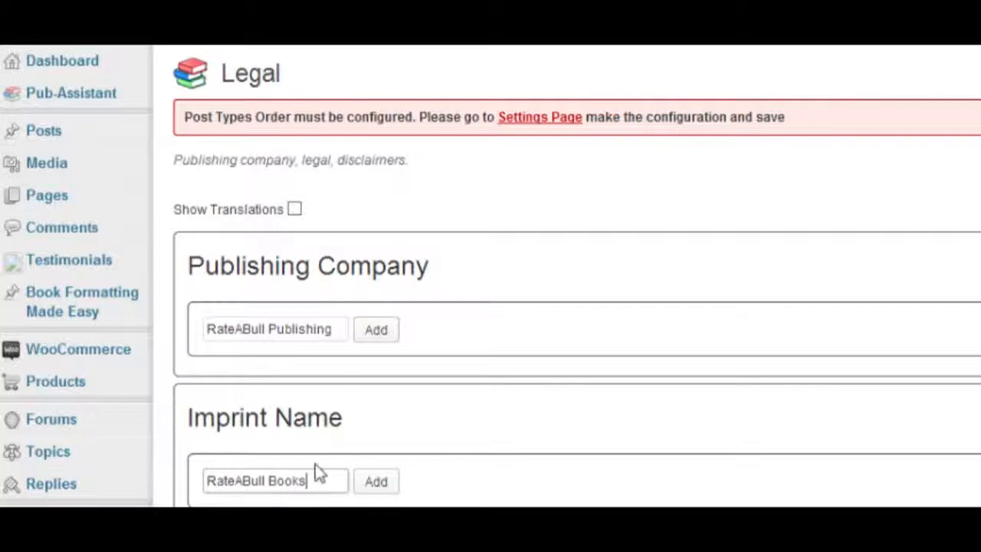
- Fill in the Legal text with the fictitious-characters disclaimer, the cover-model statement and the all-rights-reserved paragraph
scroll(493, 431, "down", 6)
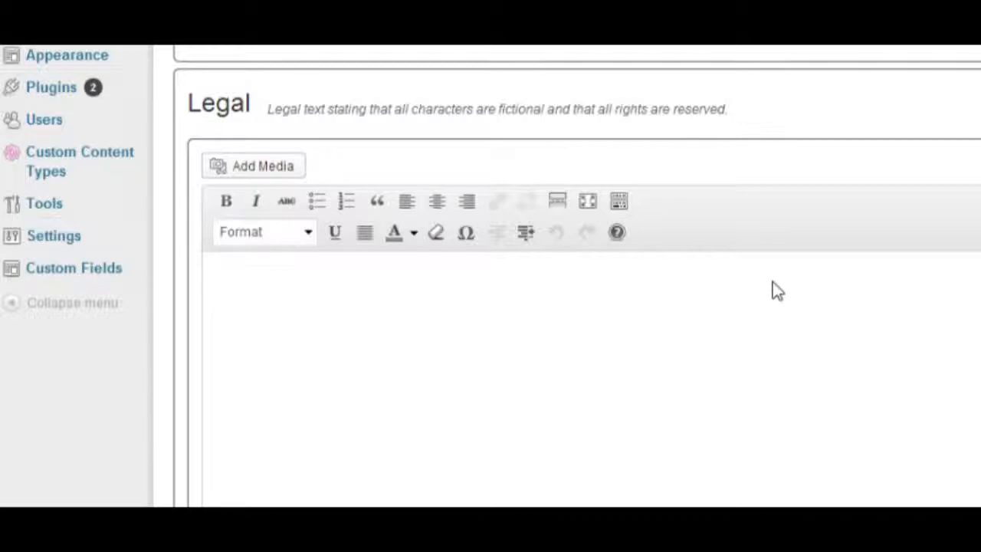
type("The characters and events in this book are fictitious. Any similarity to real persons, living or dead, is coincidental and not intended by the author. The person or people depicted on the cover are models and are in no way associated with the creation, content, or subject matter of this book.  All rights reserved. No part of this book may be reproduced in any form or by any electronic or mechanical means, including information storage and retrieval systems, without permission in writing from the publisher, except by a reviewer who may quote brief passages in a review.")
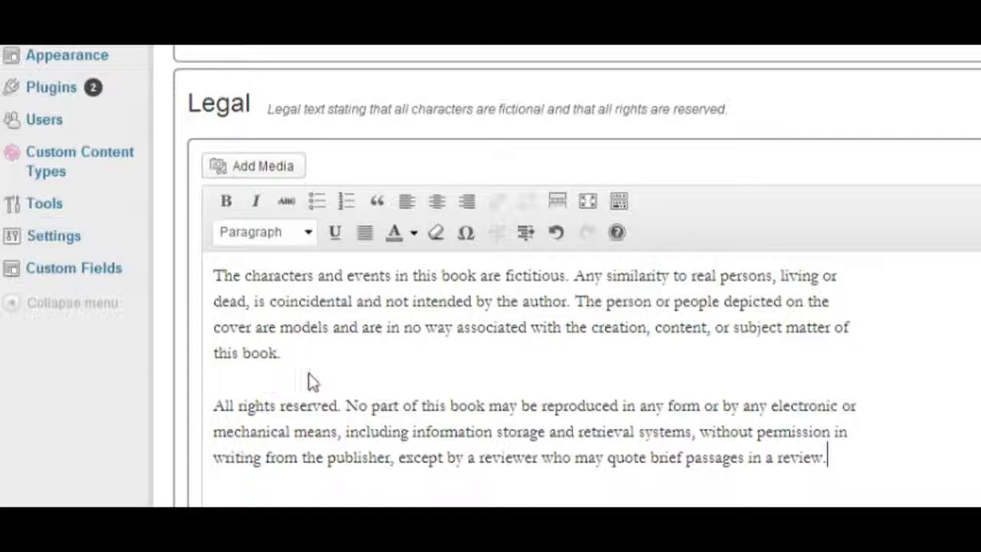
- Enter "* The book contains adult humor." as the first book disclaimer in the Legal settings
scroll(491, 276, "down", 8)
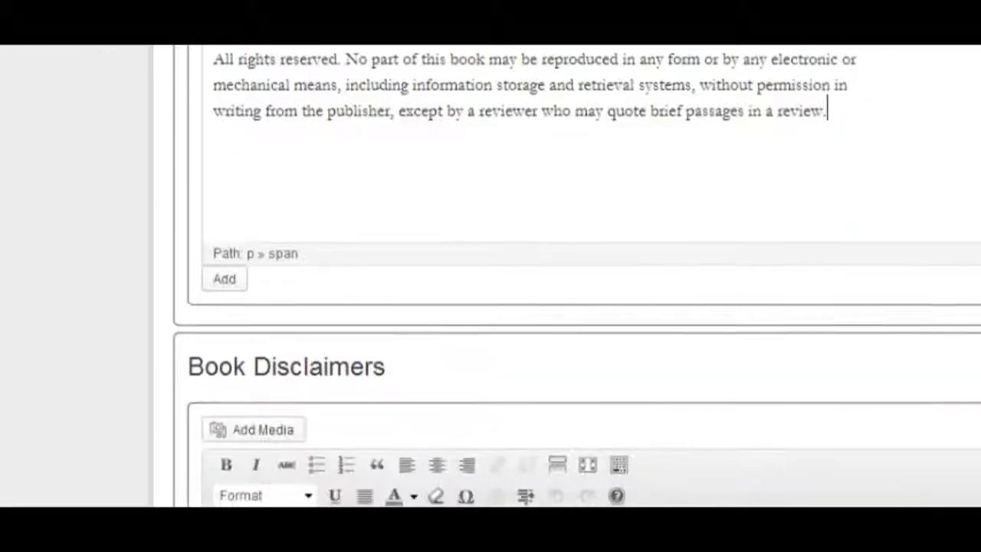
scroll(490, 275, "down", 1)
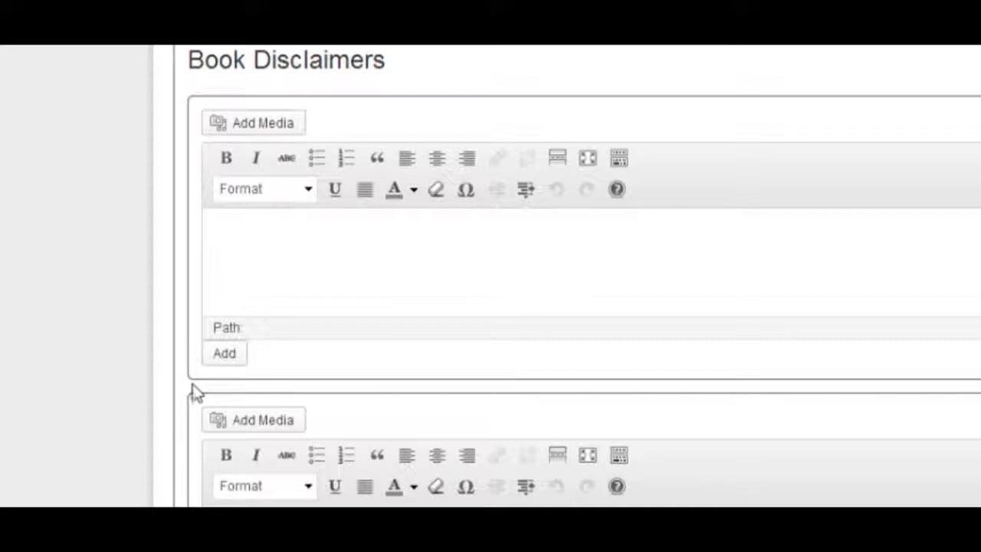
left_click(398, 259)
type("* The book contains adult humor.")
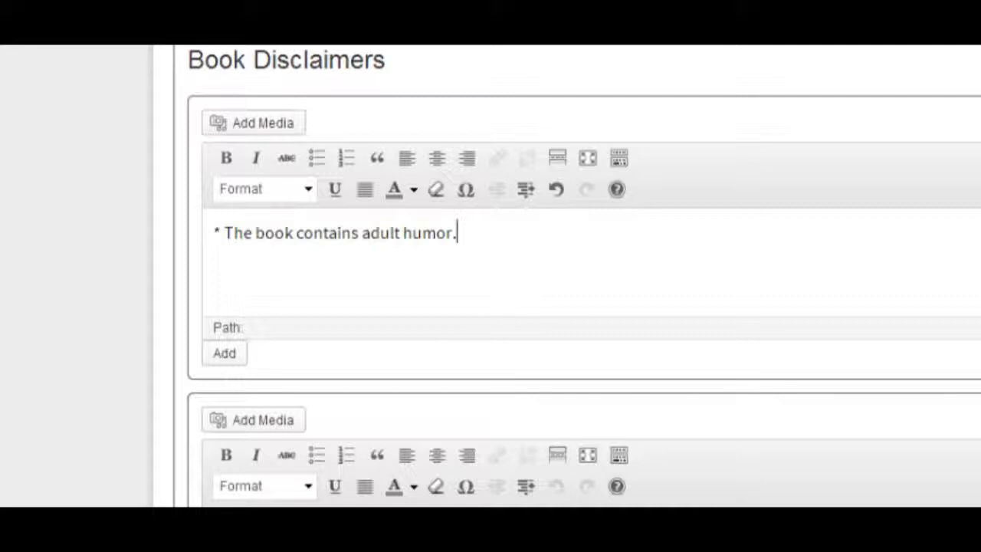
- Review the Smashwords published-by and legal texts, then save the Legal settings
scroll(583, 276, "down", 2)
scroll(849, 171, "down", 5)
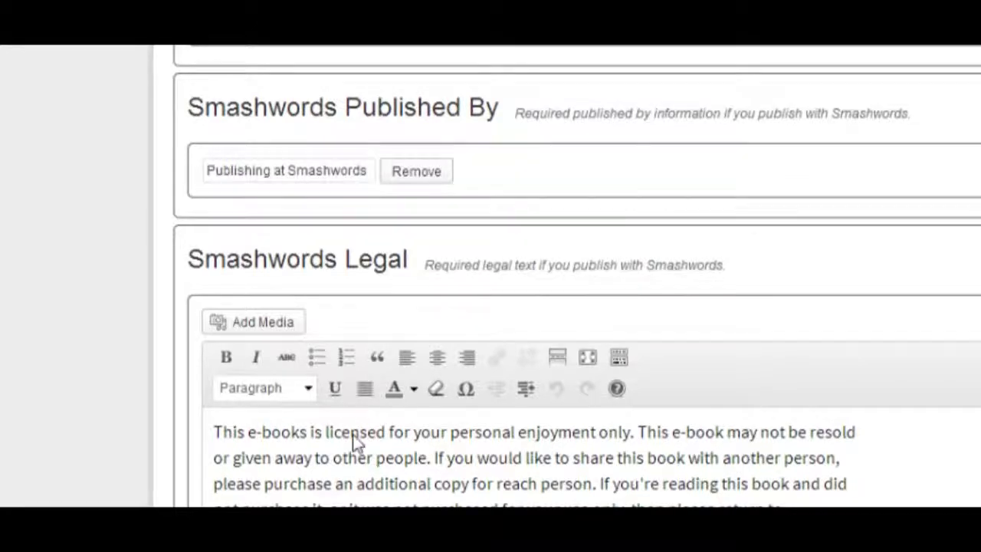
scroll(575, 276, "down", 3)
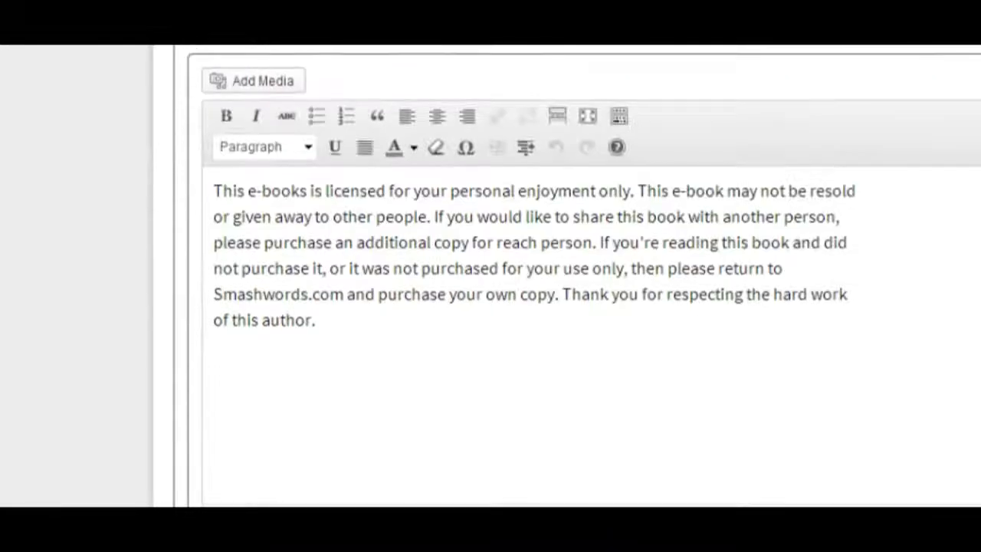
scroll(575, 276, "up", 4)
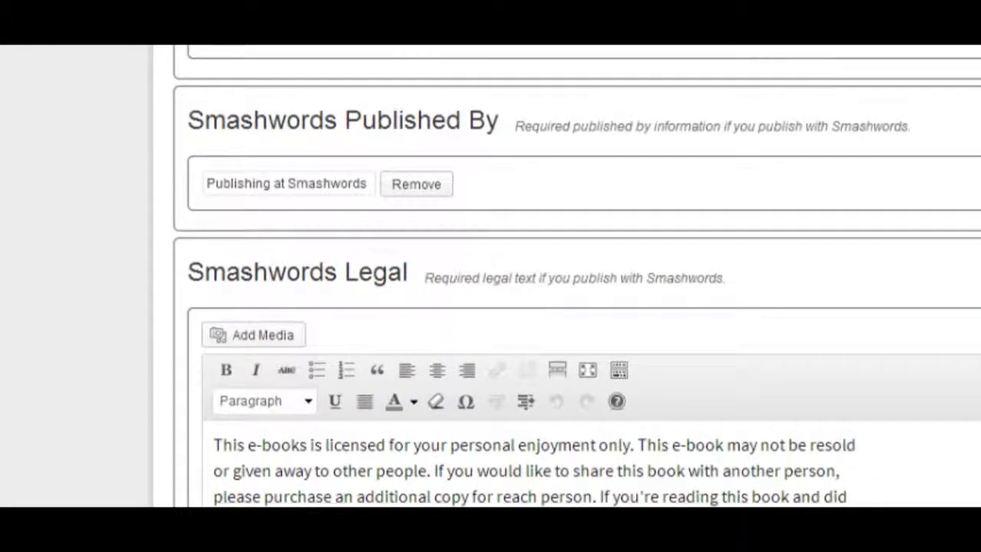
scroll(335, 444, "down", 5)
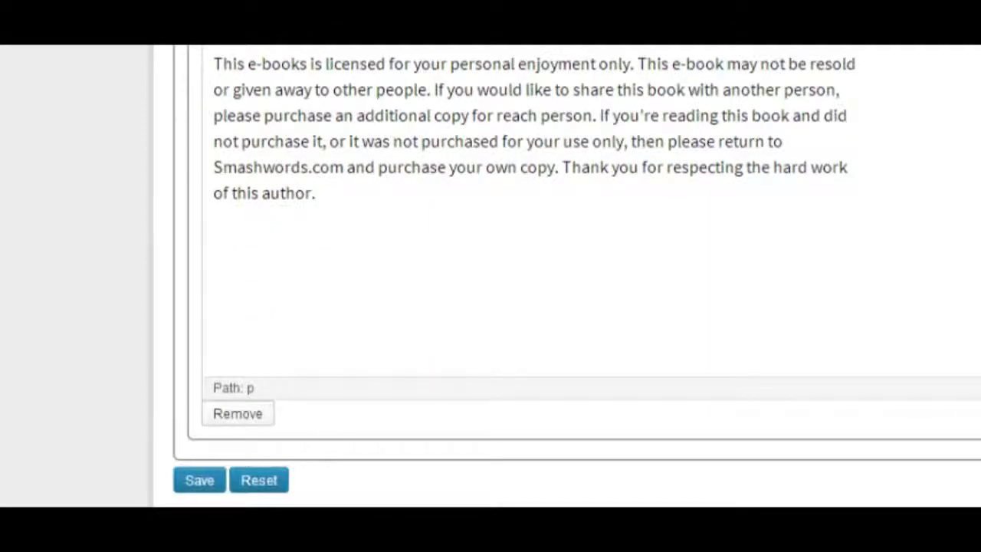
left_click(198, 489)
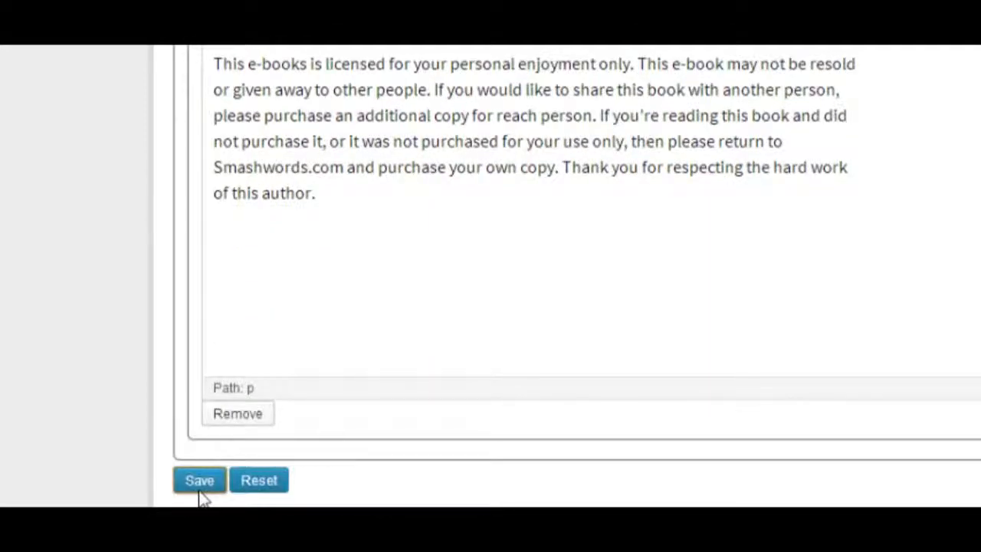